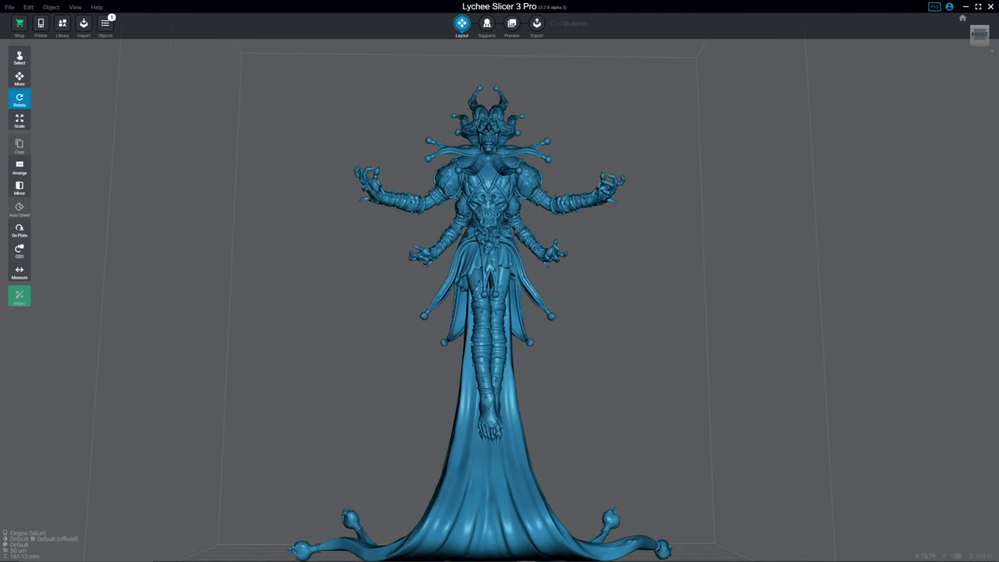
# - Select the figure and browse the Mid, Base and Base Tip support tabs, keeping the Cone base-tip shape
pyautogui.hotkey('ctrl', 'a')
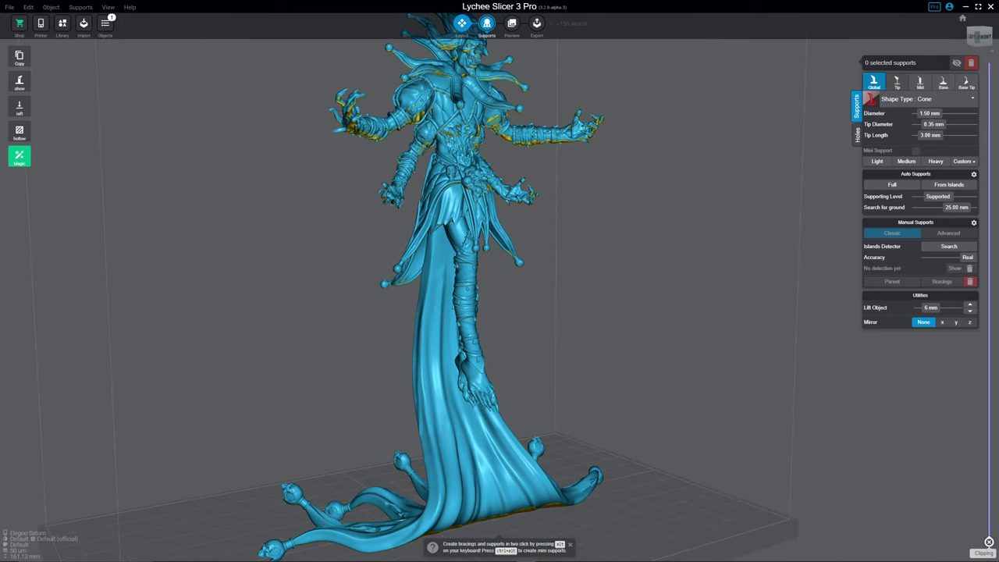
pyautogui.click(897, 82)
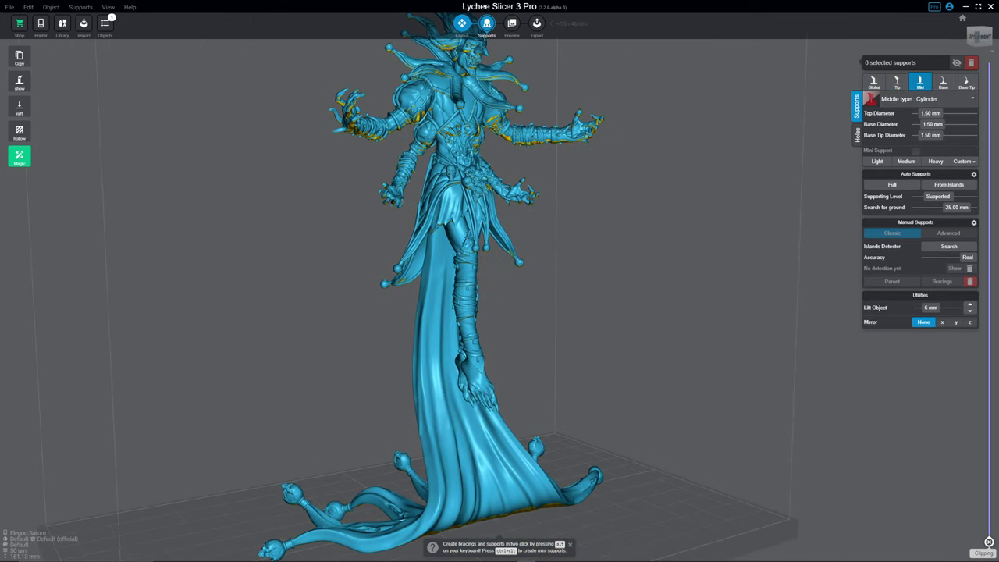
pyautogui.click(943, 82)
pyautogui.click(966, 82)
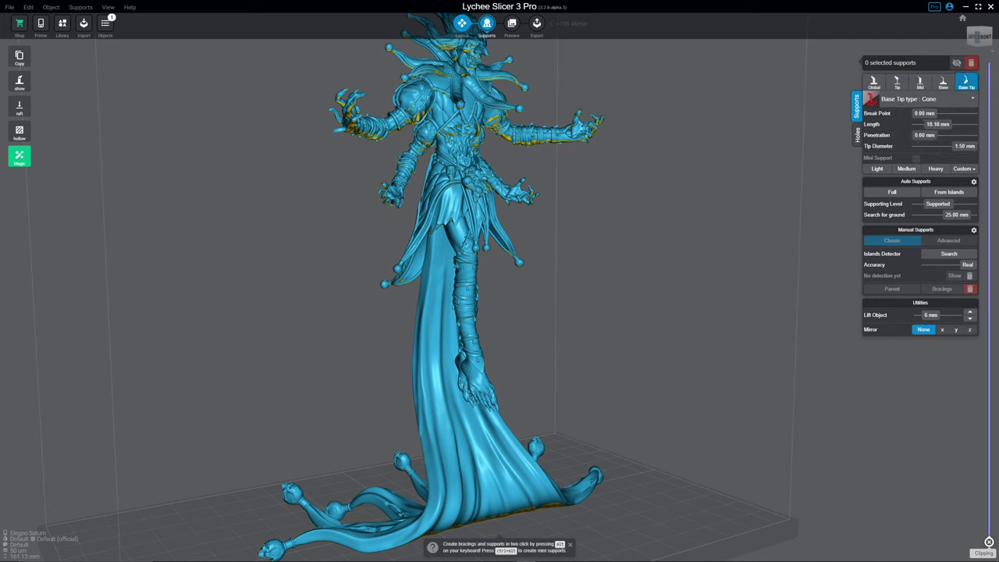
pyautogui.click(926, 99)
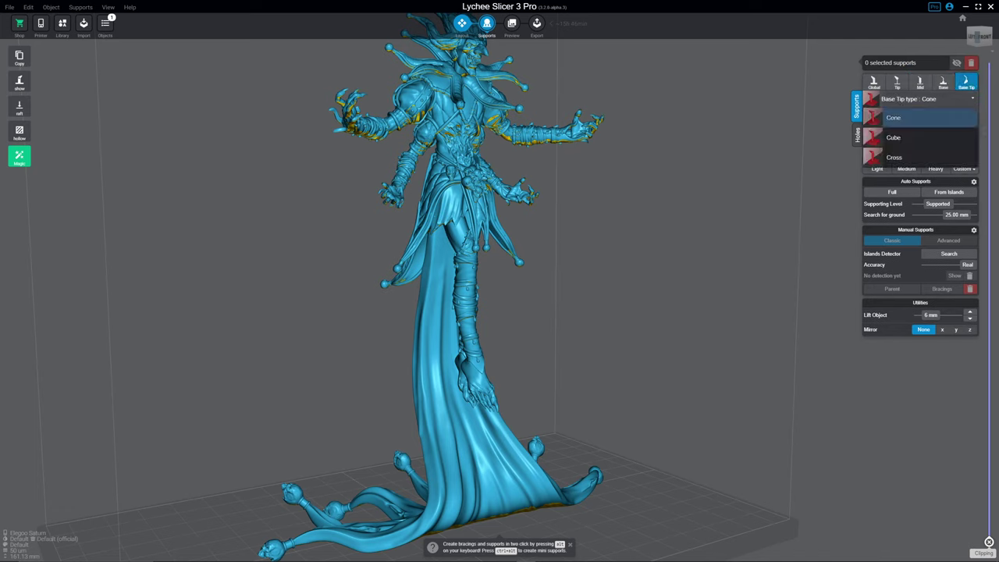
pyautogui.press('Escape')
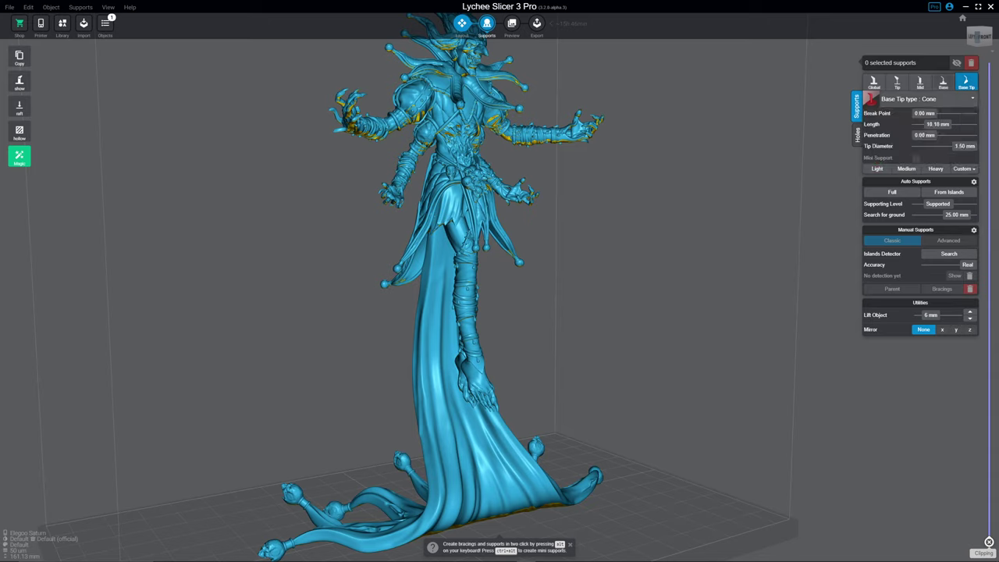
# - Review the Base, Mid, Tip and Global shape lists, leaving each shape as Cone
pyautogui.click(943, 82)
pyautogui.click(926, 99)
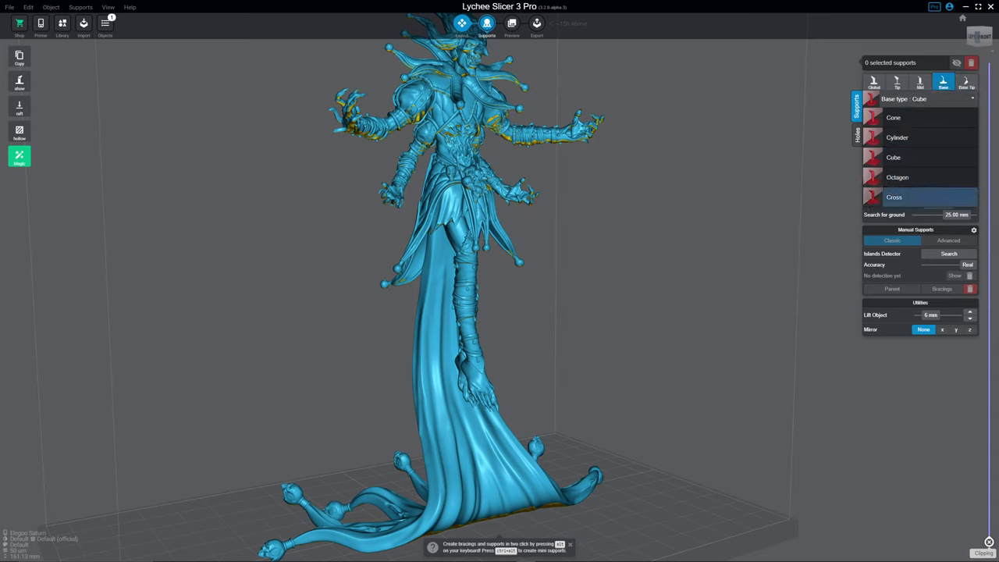
pyautogui.click(919, 82)
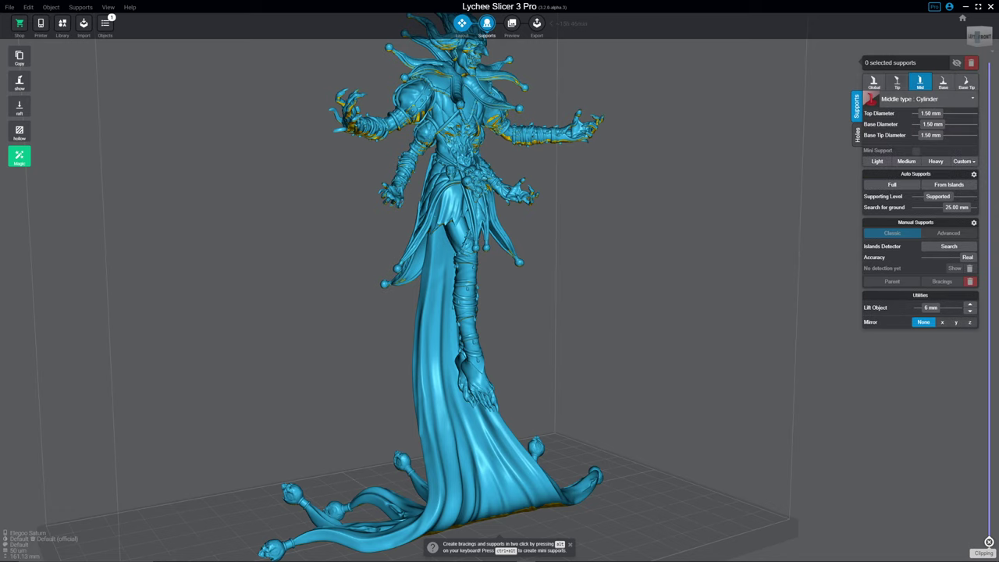
pyautogui.click(927, 98)
pyautogui.click(897, 82)
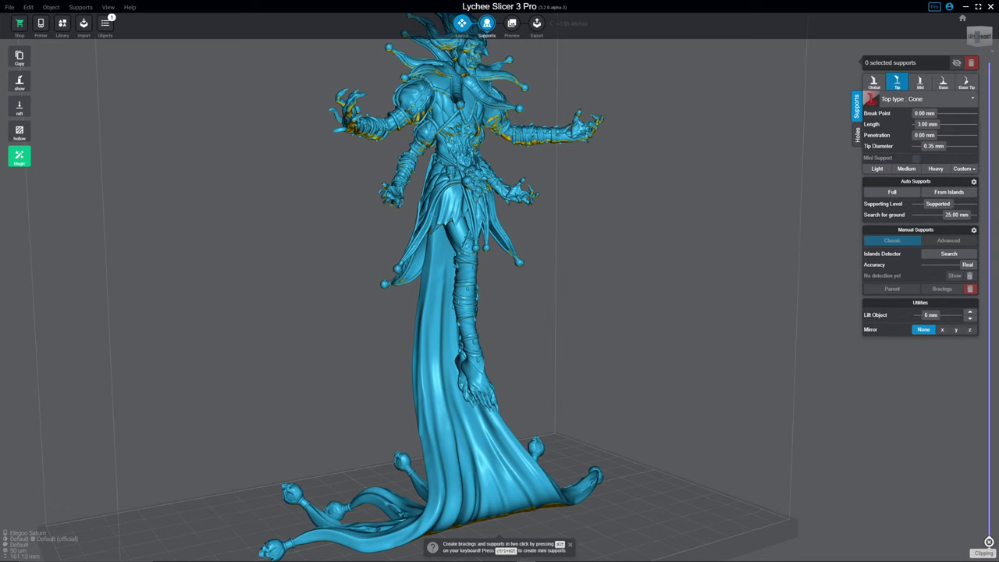
pyautogui.click(926, 98)
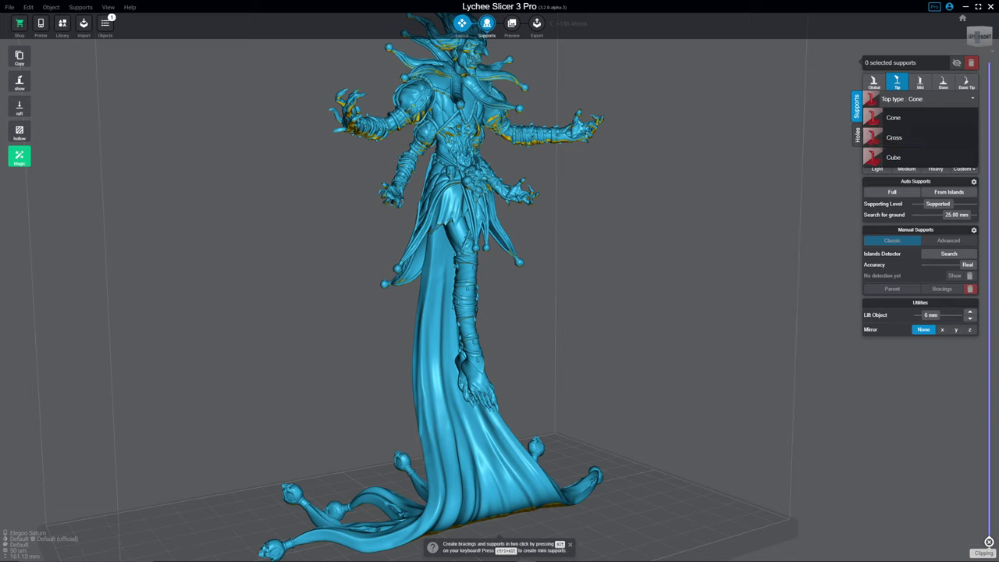
pyautogui.click(873, 82)
pyautogui.click(927, 99)
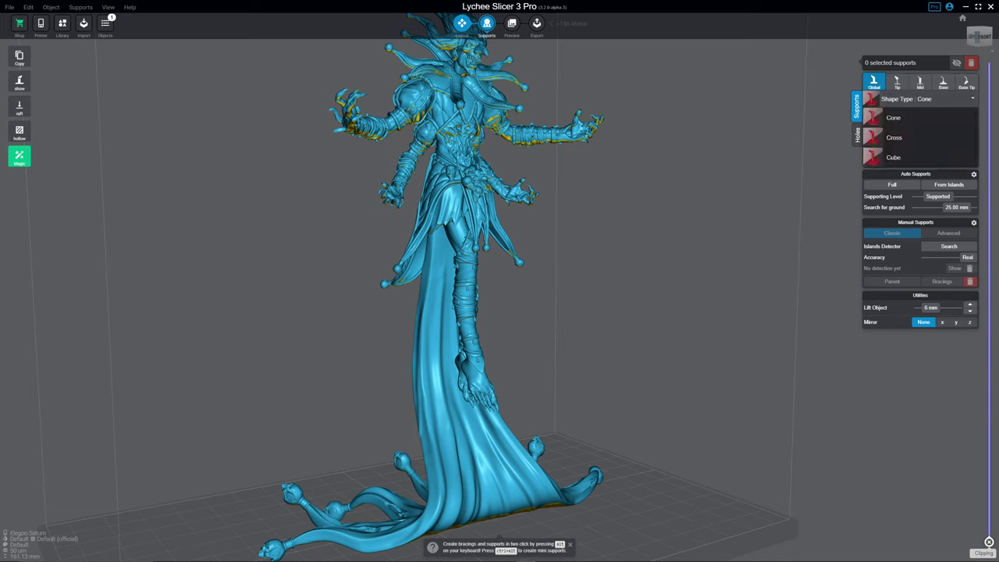
pyautogui.click(906, 114)
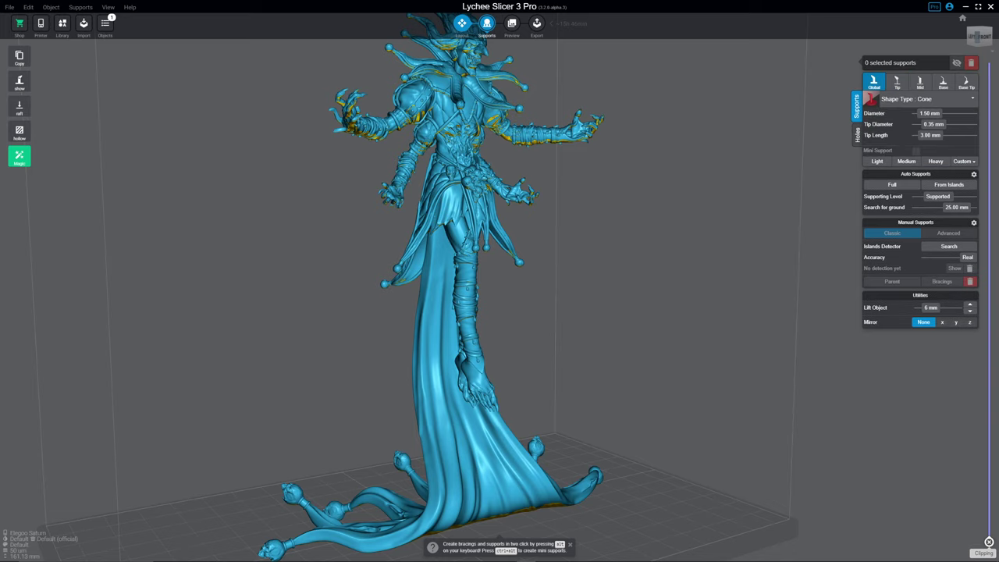
pyautogui.moveTo(702, 312); pyautogui.dragTo(547, 297)
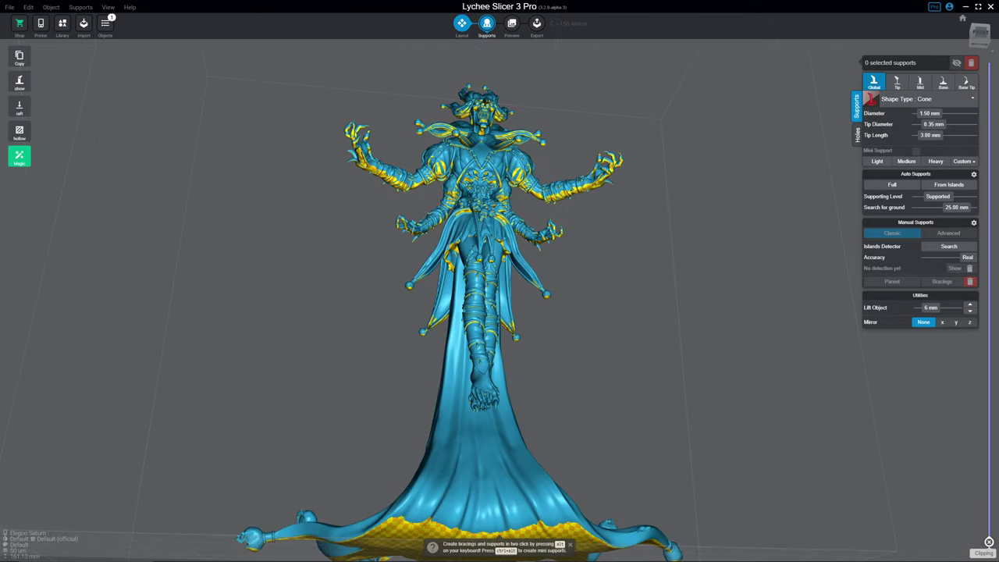
pyautogui.scroll(2, 468, 351)
pyautogui.scroll(2, 468, 351)
pyautogui.scroll(2, 468, 351)
pyautogui.scroll(2, 468, 351)
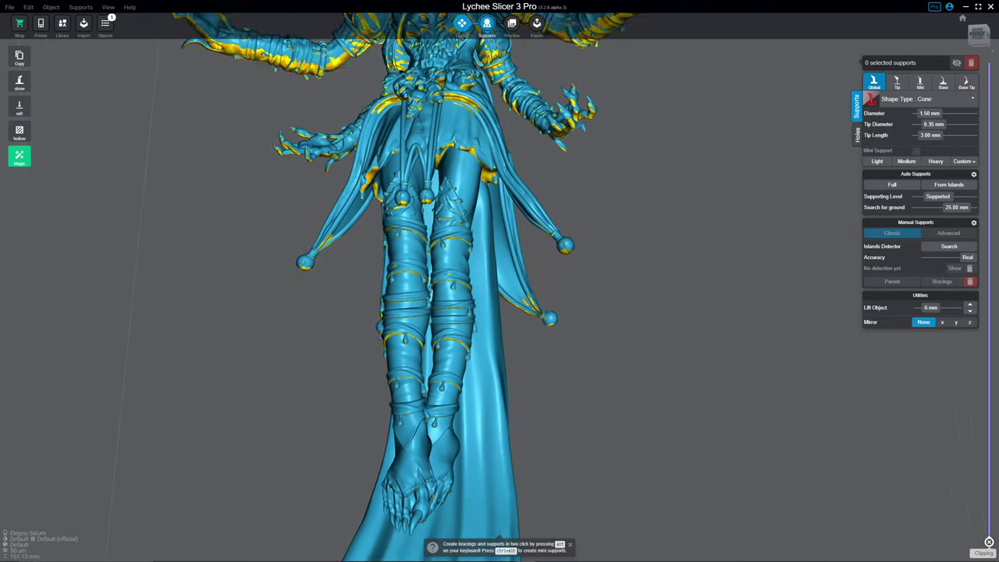
pyautogui.moveTo(703, 195); pyautogui.dragTo(734, 122)
pyautogui.click(733, 122)
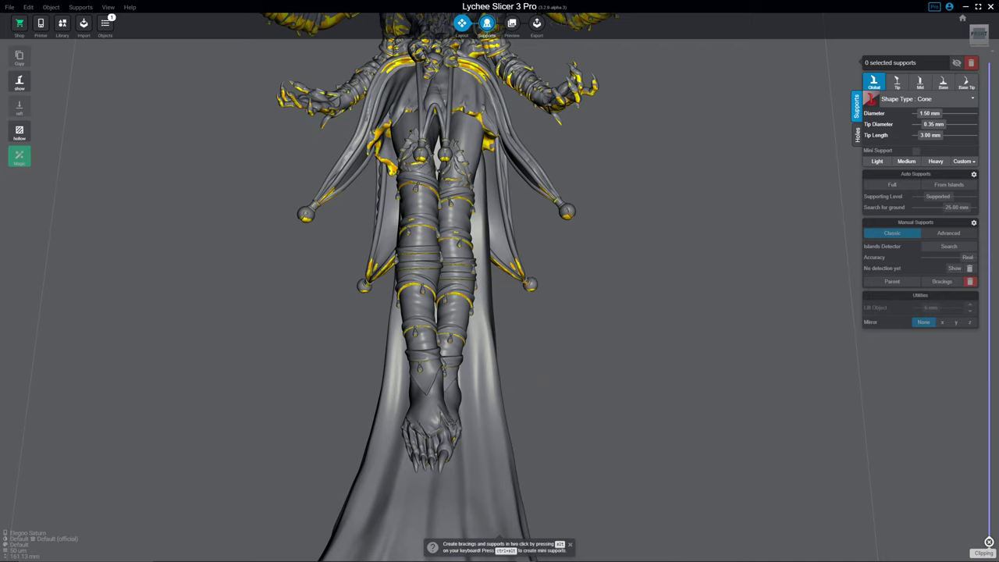
pyautogui.click(964, 161)
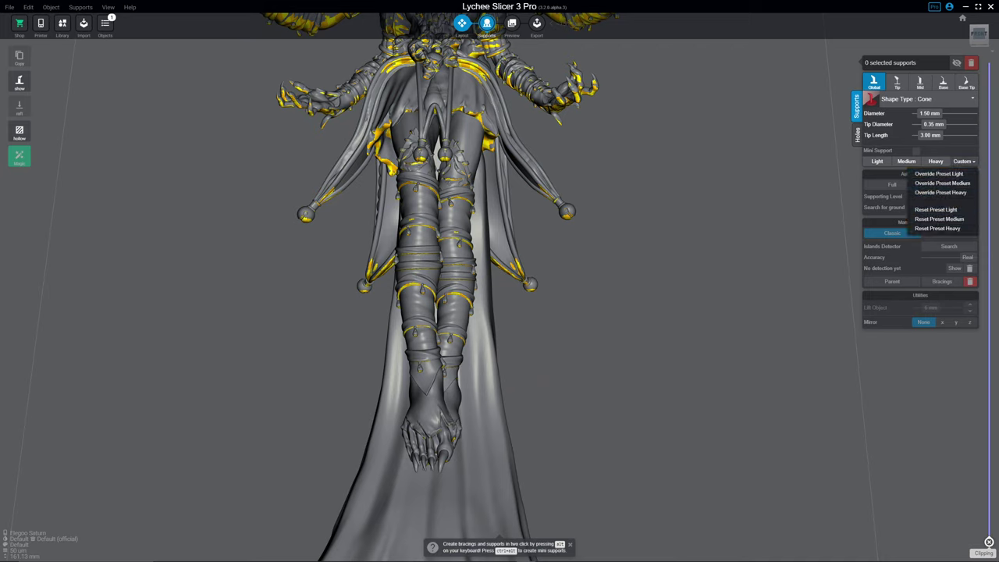
pyautogui.press('Escape')
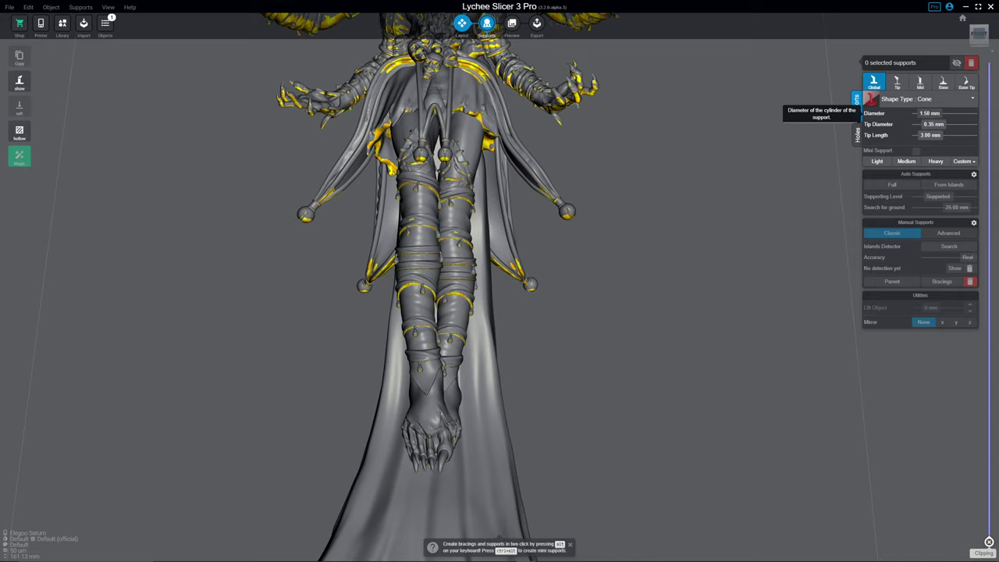
pyautogui.doubleClick(930, 113)
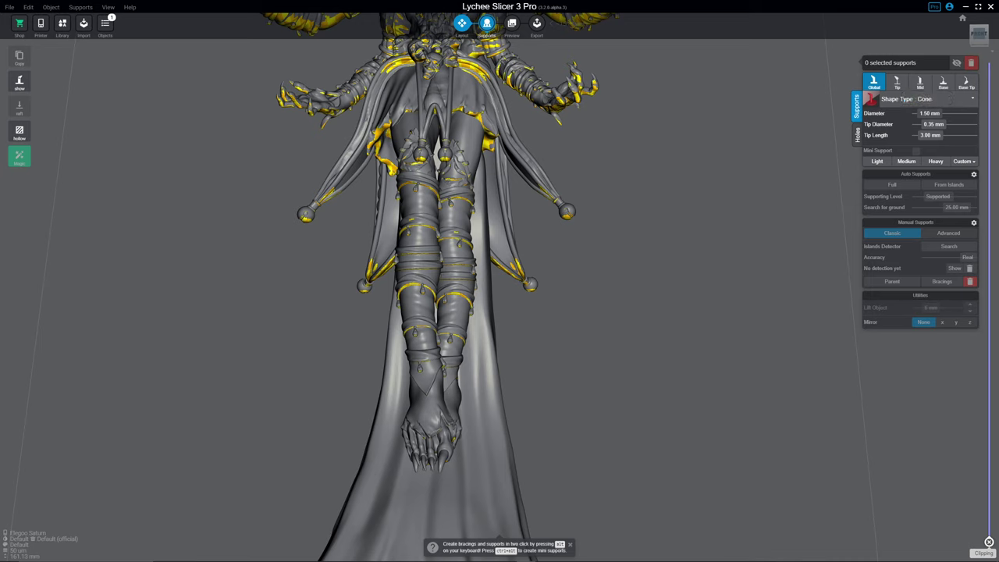
# - Place a support at the arm tip, then delete it
pyautogui.hotkey('ctrl', 'a')
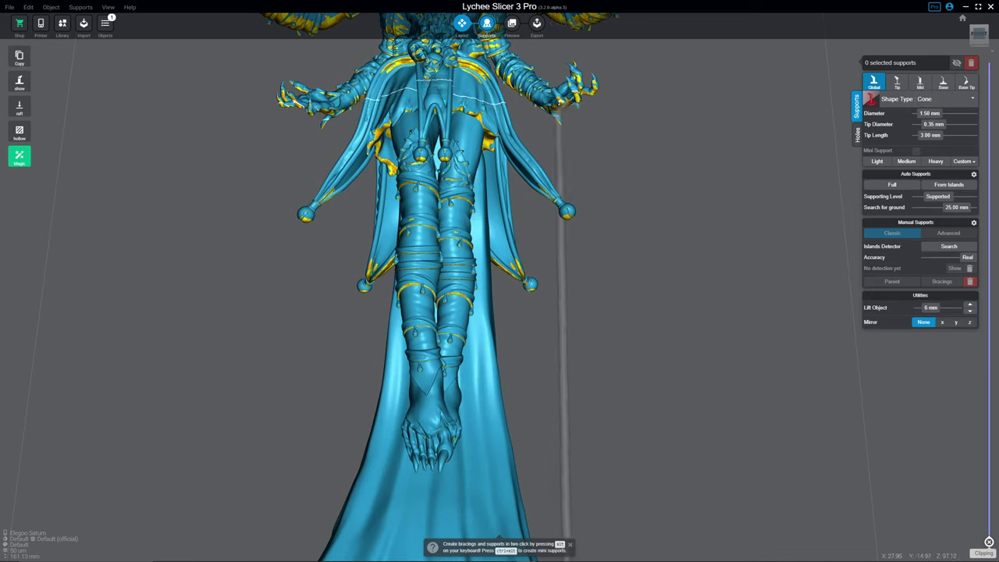
pyautogui.click(578, 105)
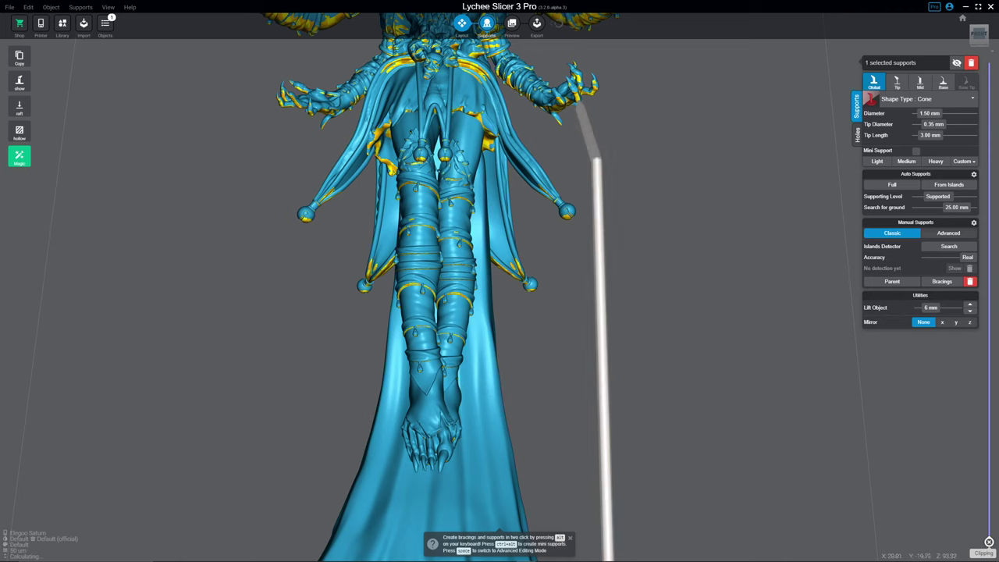
pyautogui.moveTo(578, 105); pyautogui.dragTo(539, 117, button='right')
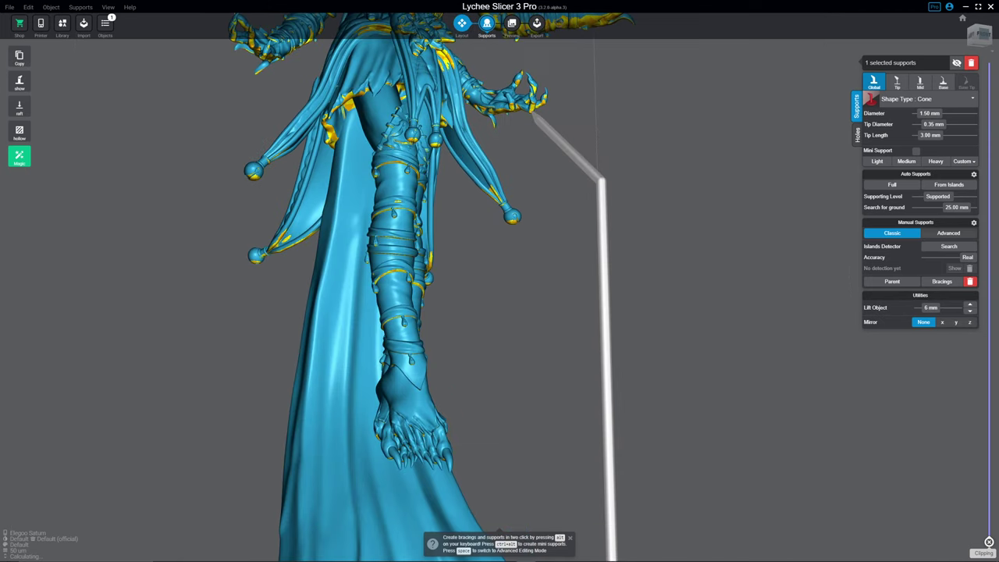
pyautogui.moveTo(546, 196); pyautogui.dragTo(546, 266, button='right')
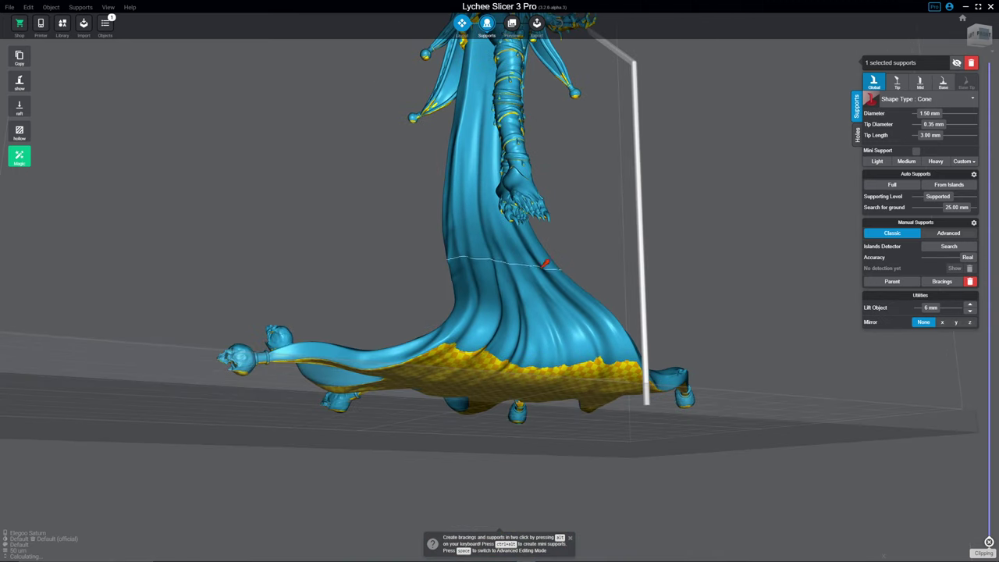
pyautogui.scroll(2, 550, 258)
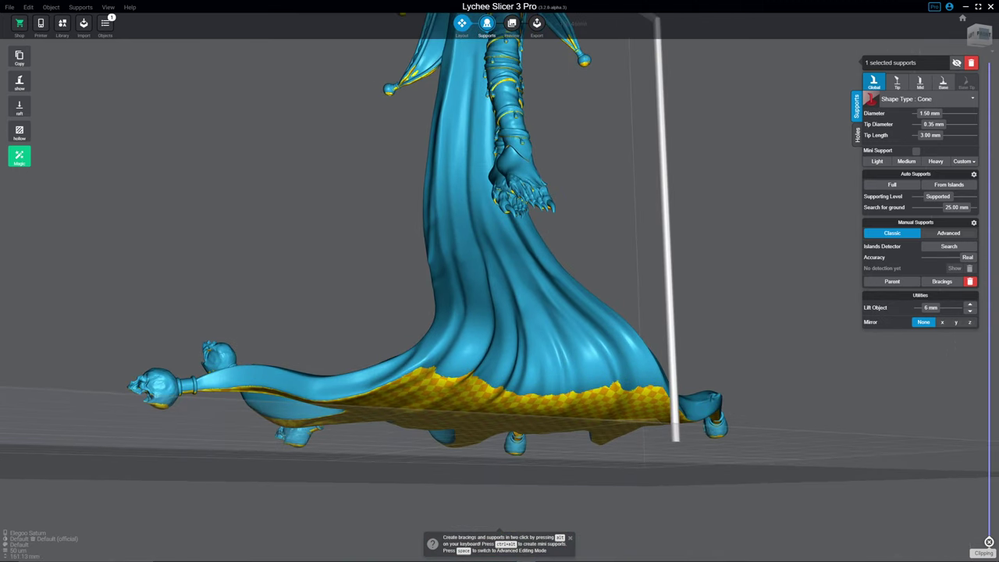
pyautogui.press('Delete')
# - Add a thin support under the robe's lower edge, then try a kink and undo it
pyautogui.scroll(2, 590, 277)
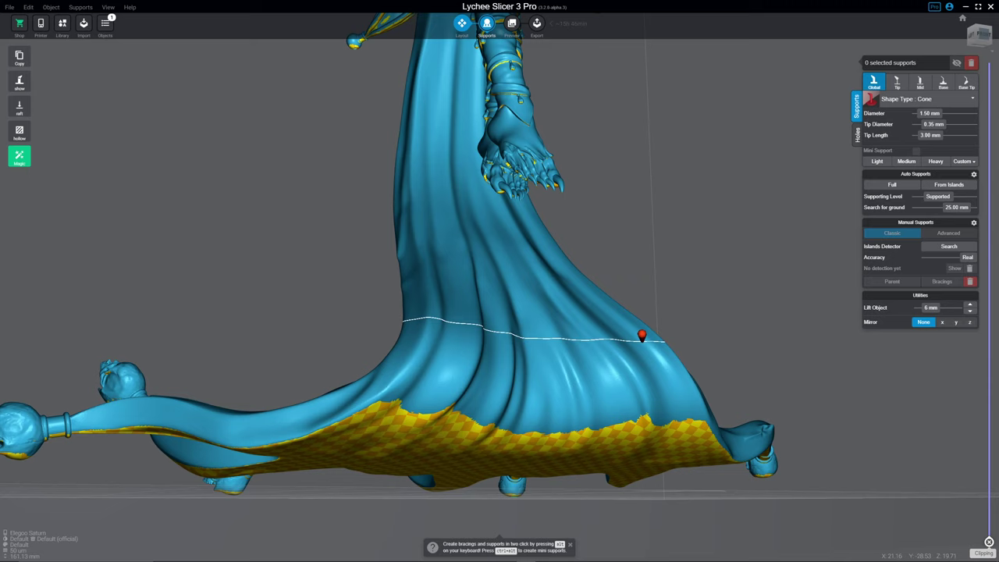
pyautogui.scroll(1, 641, 336)
pyautogui.scroll(1, 618, 305)
pyautogui.click(660, 419)
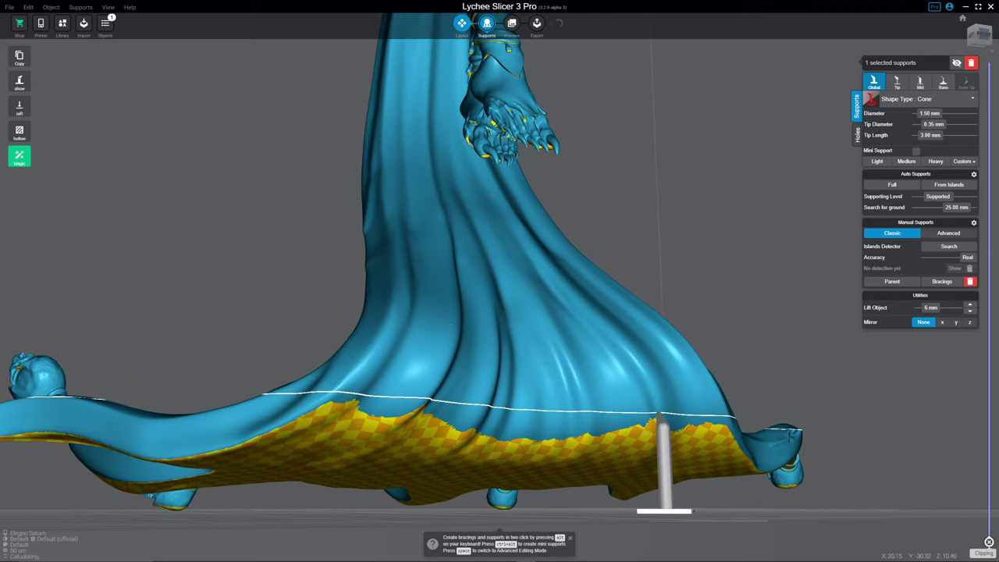
pyautogui.moveTo(499, 281); pyautogui.dragTo(438, 297, button='middle')
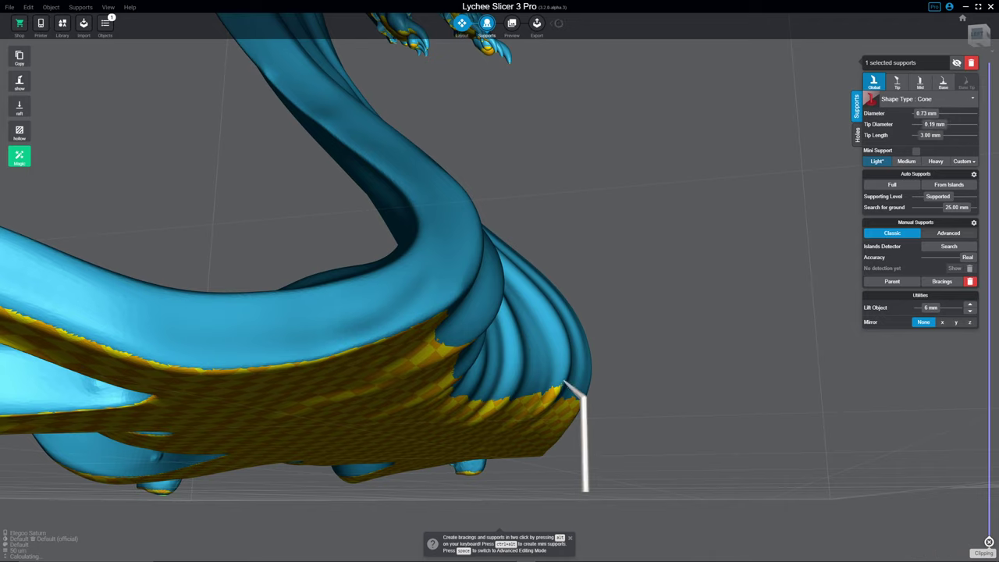
pyautogui.moveTo(583, 437); pyautogui.dragTo(625, 435)
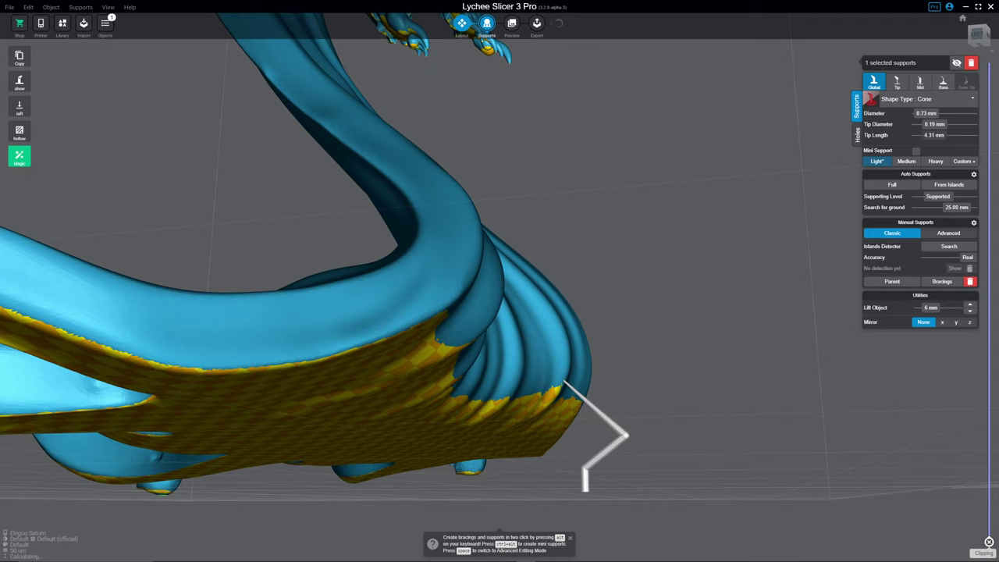
pyautogui.hotkey('ctrl', 'z')
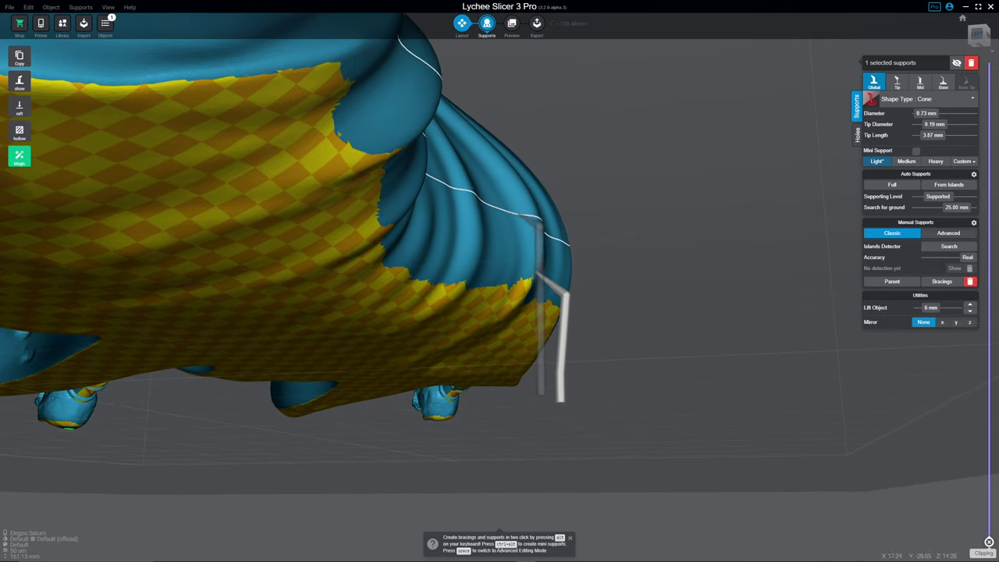
# - Add a second support beside the first and place a horizontal brace between them
pyautogui.click(556, 266)
pyautogui.moveTo(556, 265)
pyautogui.mouseDown(button='right')
pyautogui.moveTo(515, 219)
pyautogui.moveTo(516, 195)
pyautogui.mouseUp(button='right')
pyautogui.scroll(2, 547, 234)
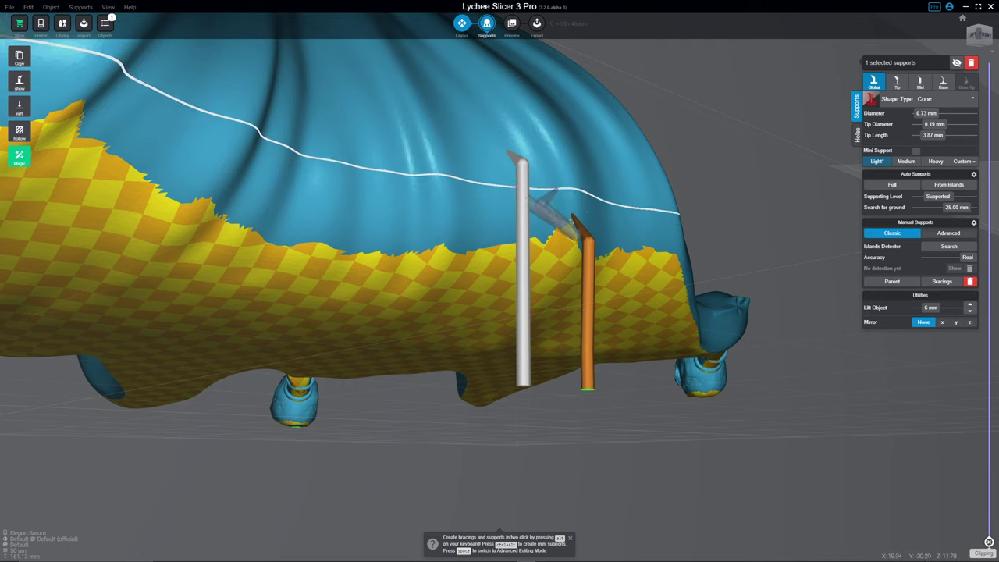
pyautogui.click(521, 273)
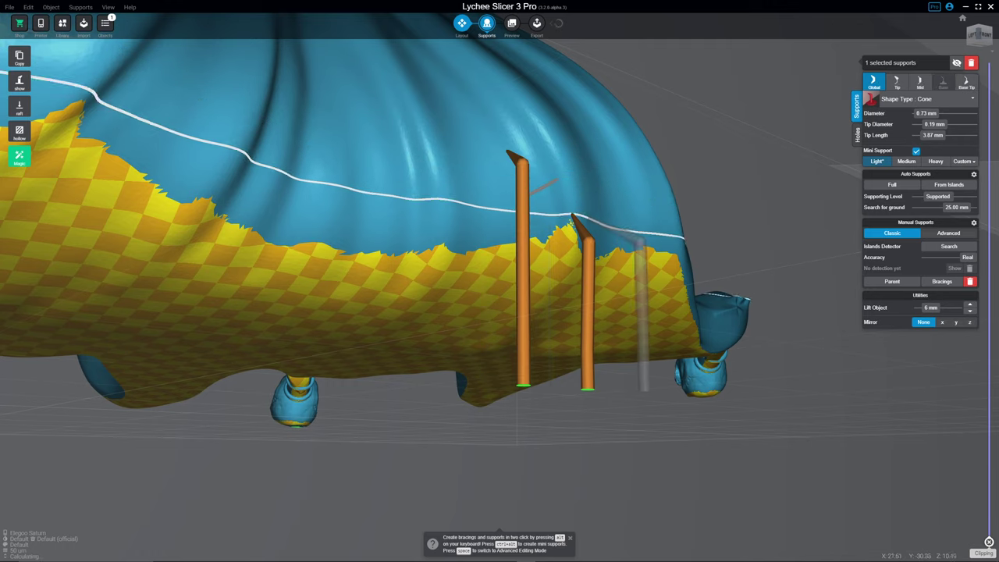
pyautogui.moveTo(593, 235)
pyautogui.mouseDown(button='right')
pyautogui.moveTo(559, 209)
pyautogui.moveTo(469, 258)
pyautogui.mouseUp(button='right')
pyautogui.click(437, 269)
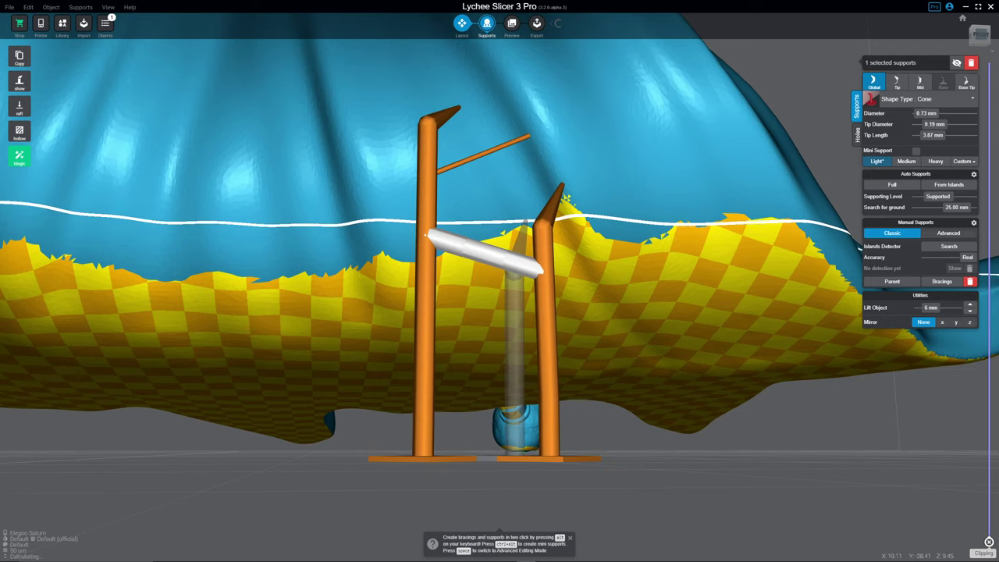
pyautogui.moveTo(492, 289); pyautogui.dragTo(507, 328, button='right')
pyautogui.click(573, 347)
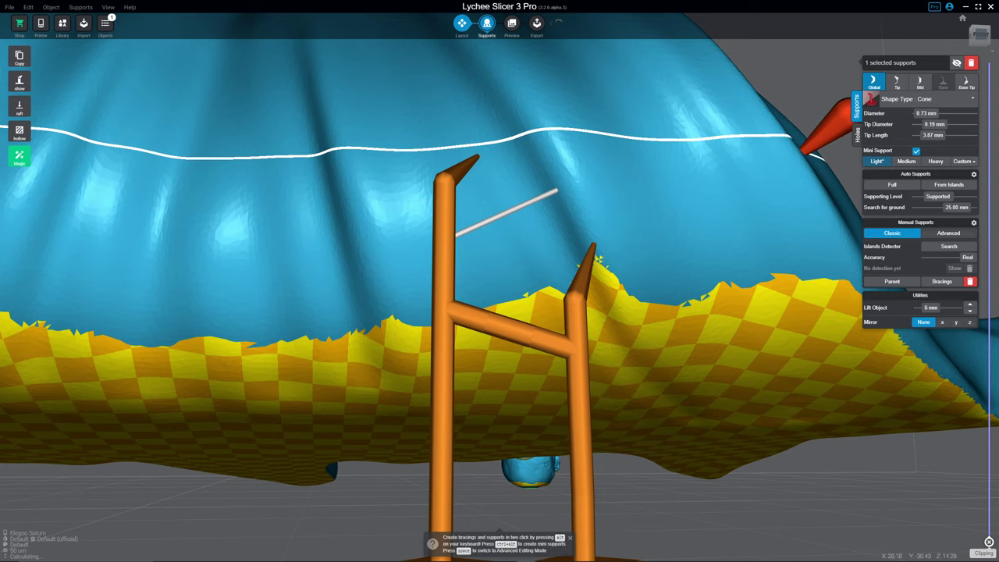
pyautogui.moveTo(915, 150)
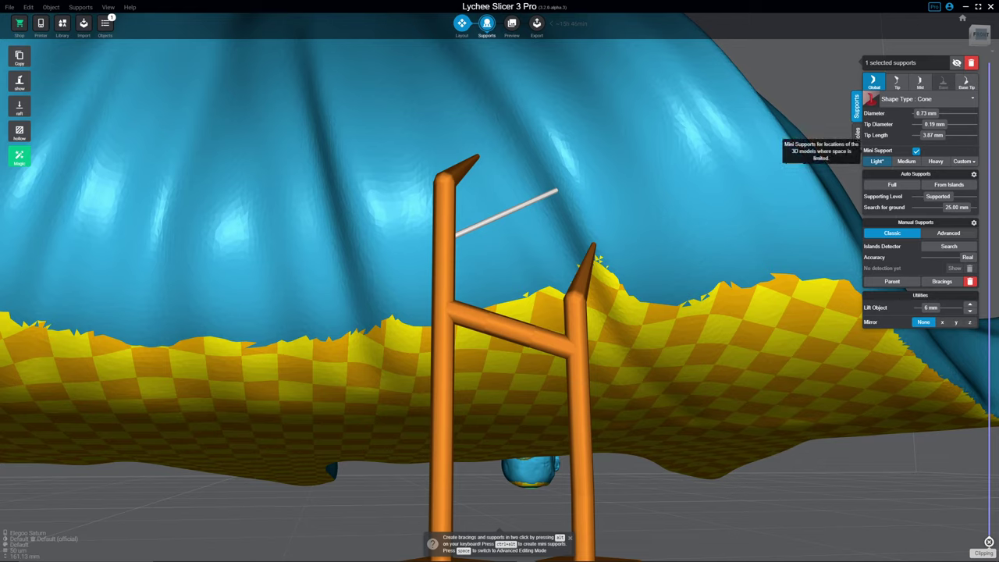
# - Toggle Mini Support on the right support, then brace it to the left support
pyautogui.click(917, 150)
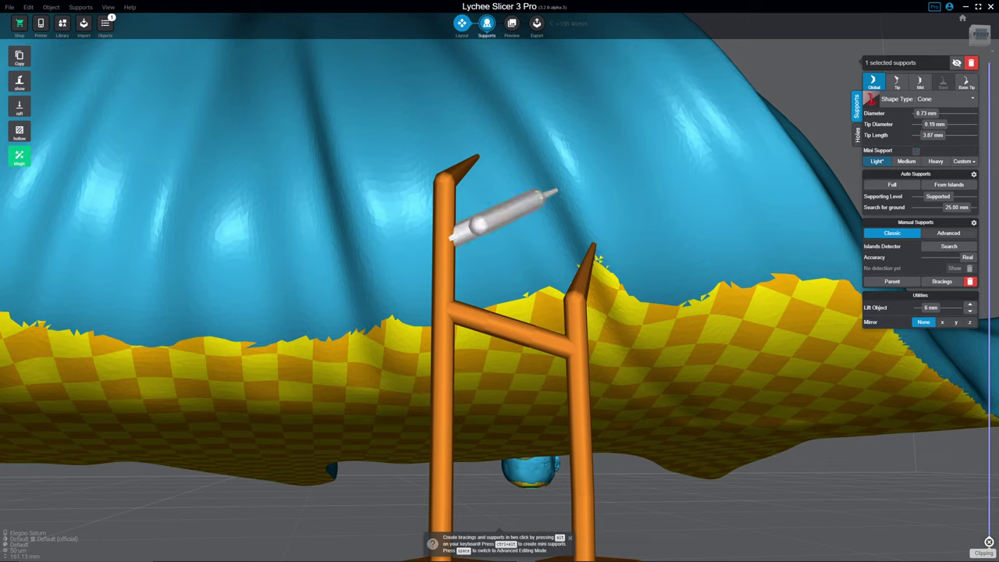
pyautogui.hotkey('ctrl', 'shift')
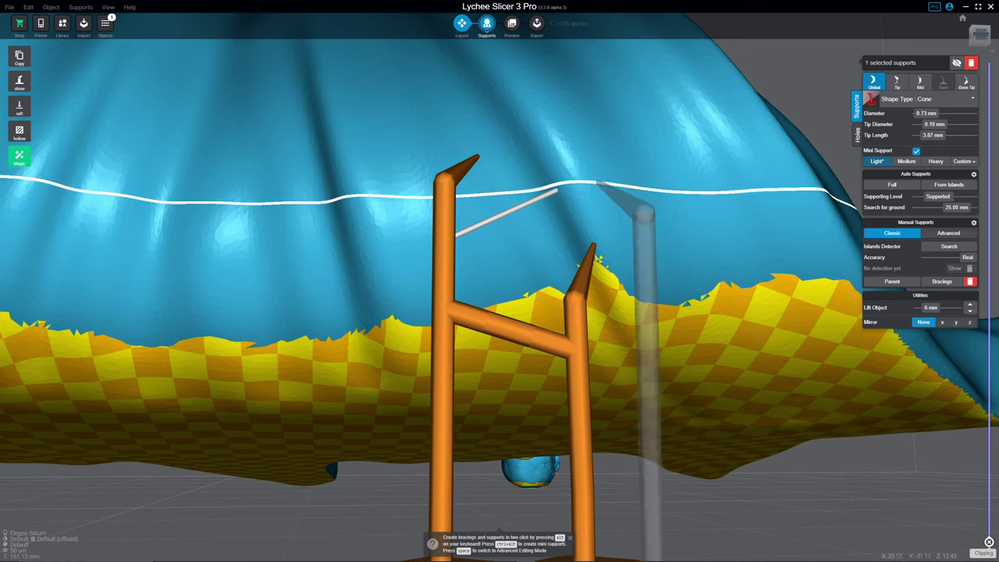
pyautogui.click(577, 328)
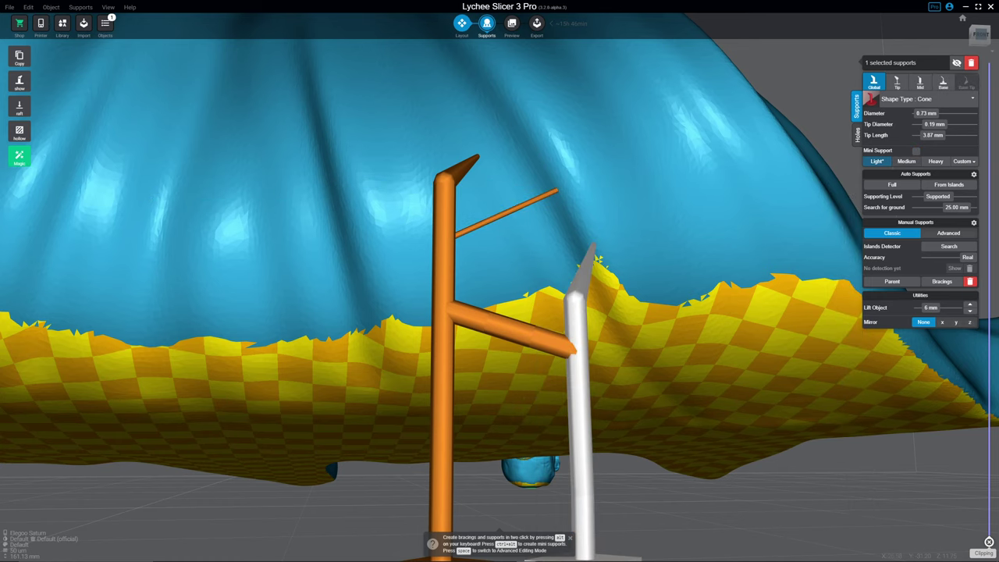
pyautogui.click(915, 151)
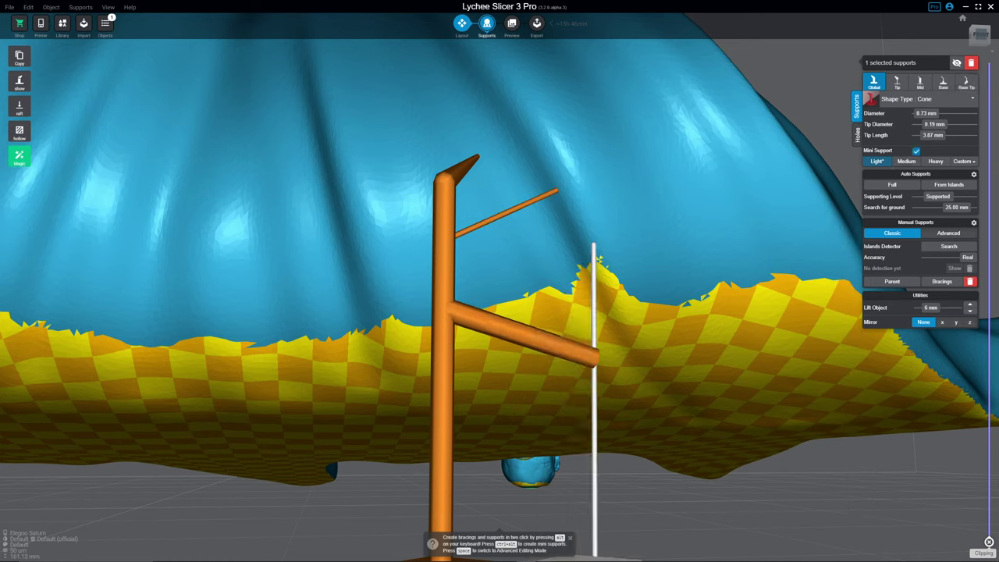
pyautogui.click(916, 150)
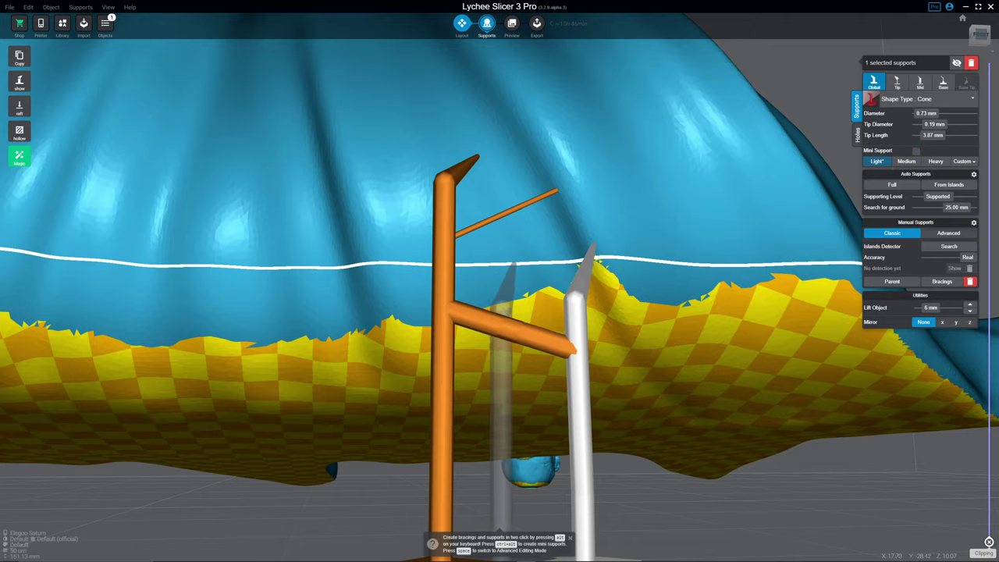
pyautogui.moveTo(736, 257); pyautogui.dragTo(609, 328)
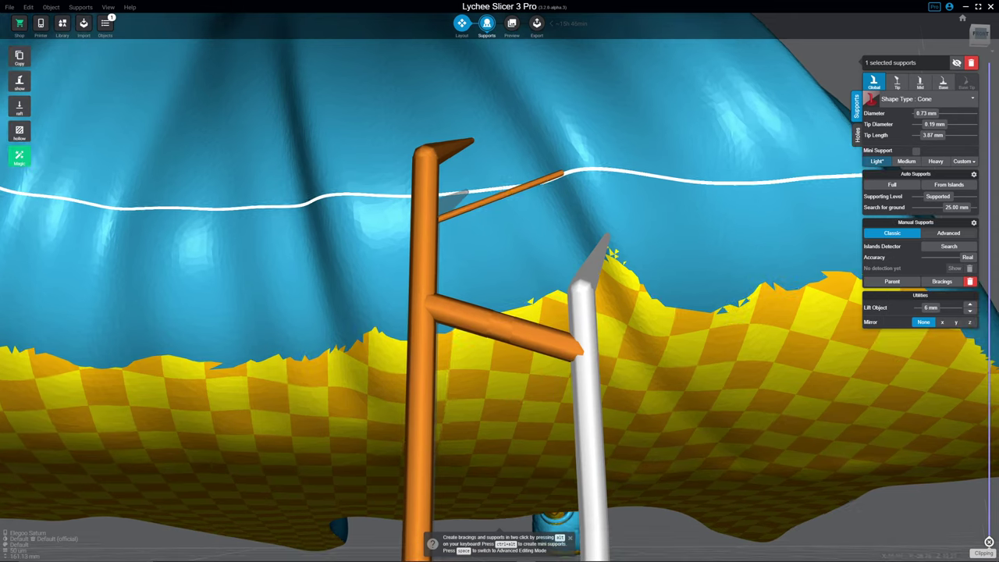
pyautogui.click(422, 303)
pyautogui.click(501, 196)
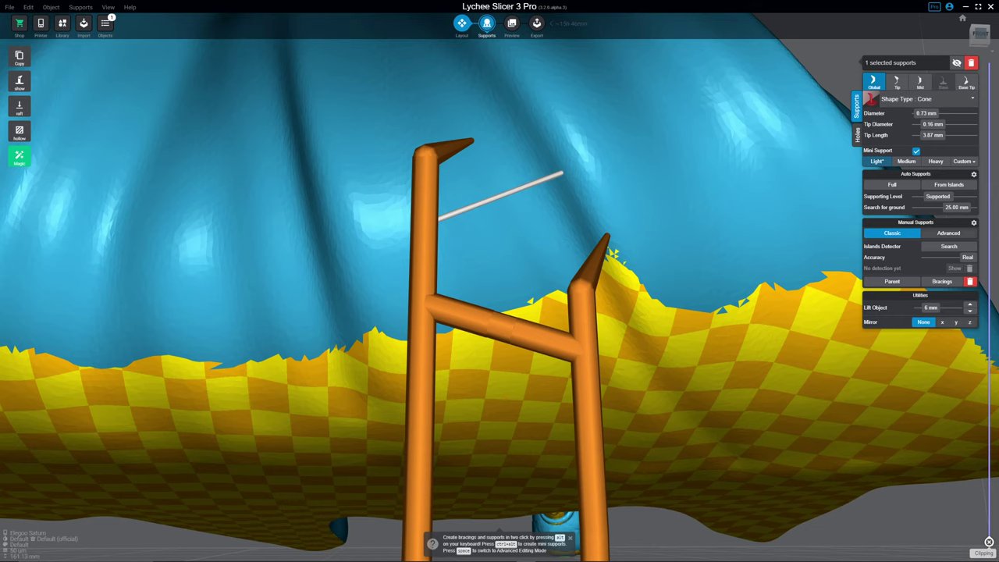
# - Turn the thin upper brace into a solid cylinder and bring up its Base Tip settings
pyautogui.click(562, 174)
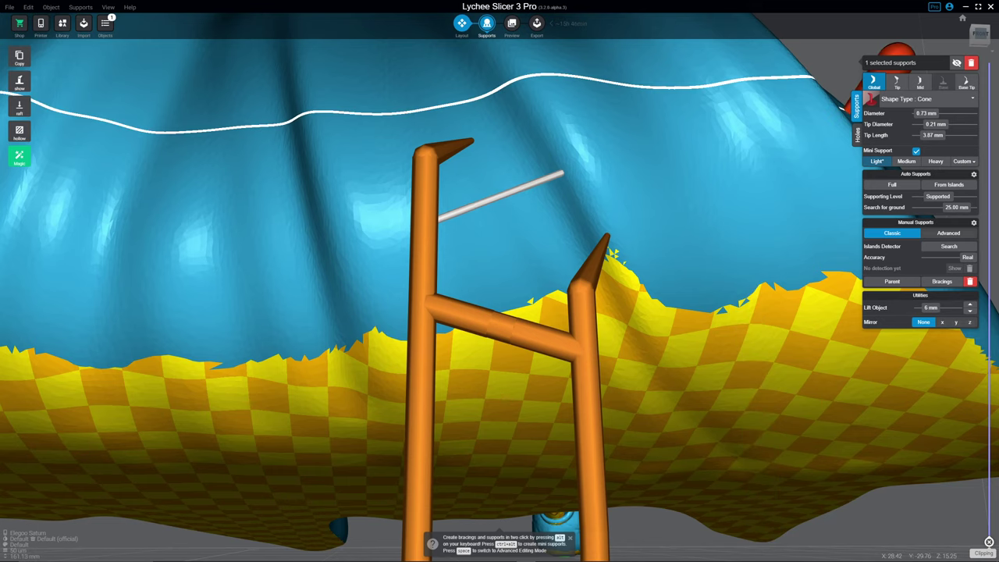
pyautogui.click(966, 82)
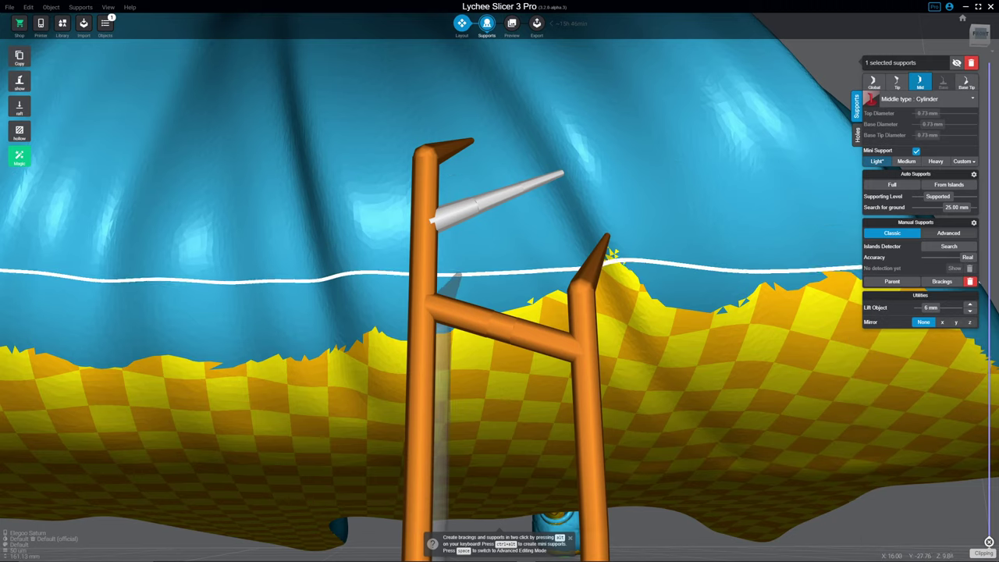
# - Add a brace between the pillars and test near-zero tapered Base Tip diameters on it
pyautogui.click(422, 306)
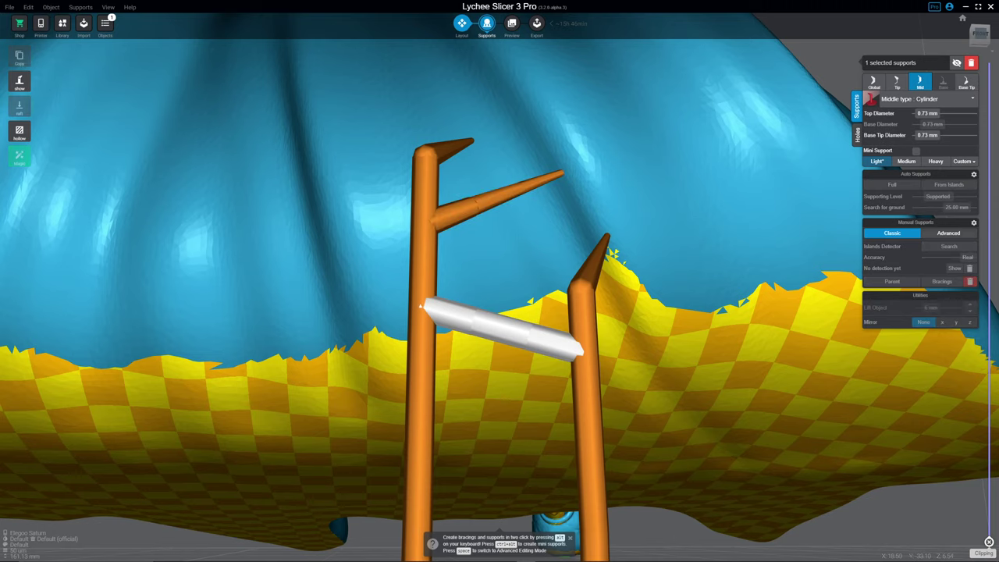
pyautogui.click(426, 235)
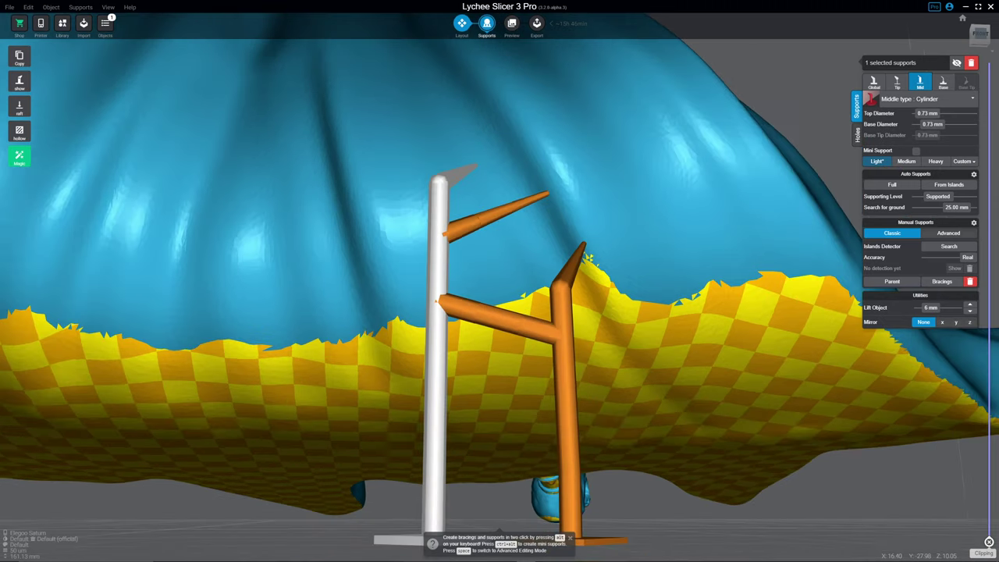
pyautogui.moveTo(547, 351); pyautogui.dragTo(750, 285)
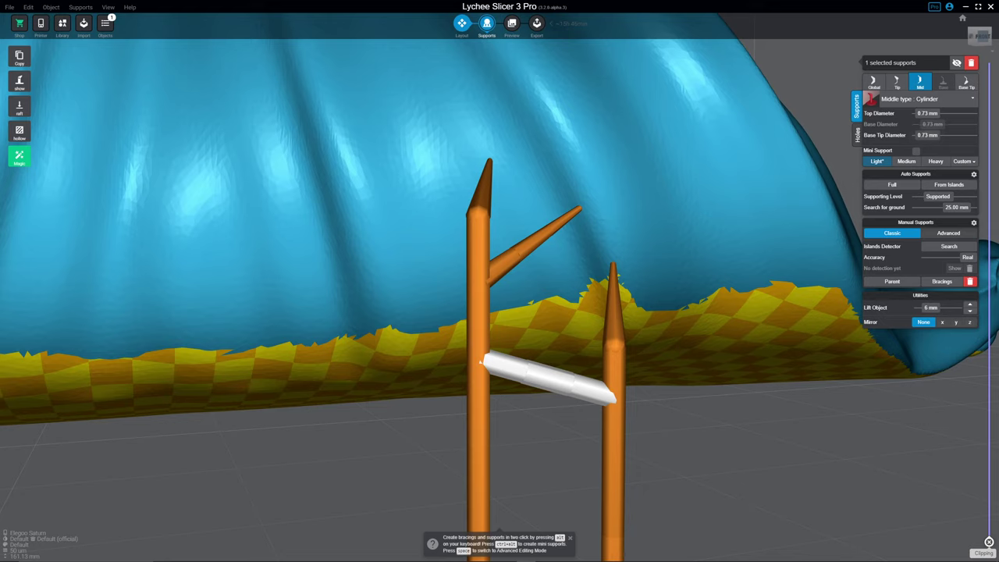
pyautogui.write('3.06')
pyautogui.write('0.01')
pyautogui.press('Return')
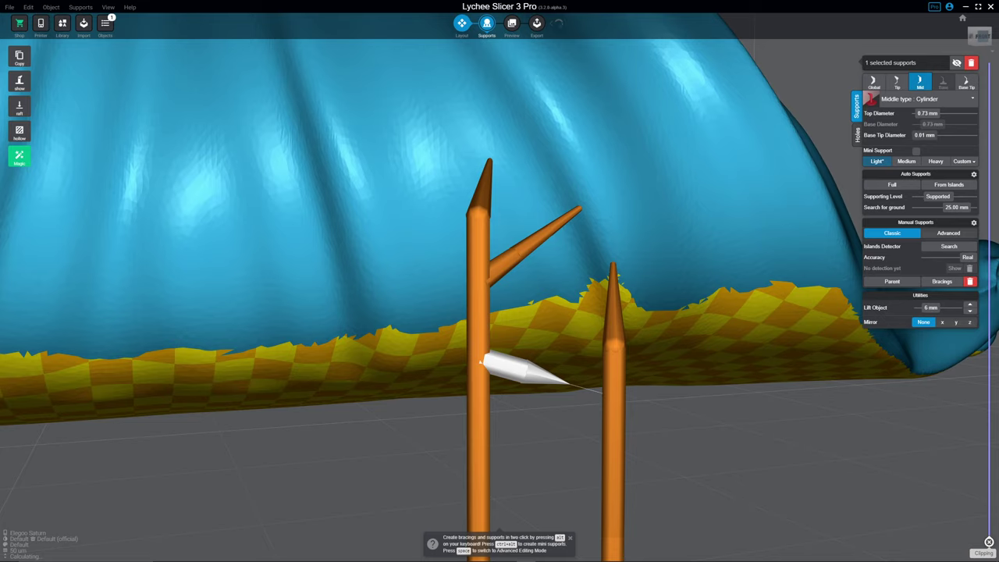
pyautogui.write('2.63')
pyautogui.write('5.83')
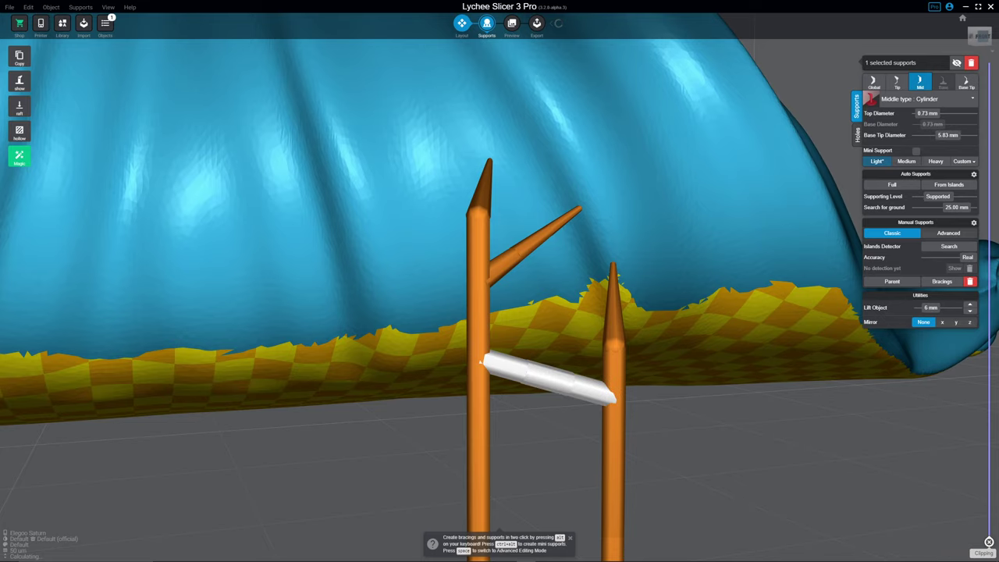
pyautogui.write('10')
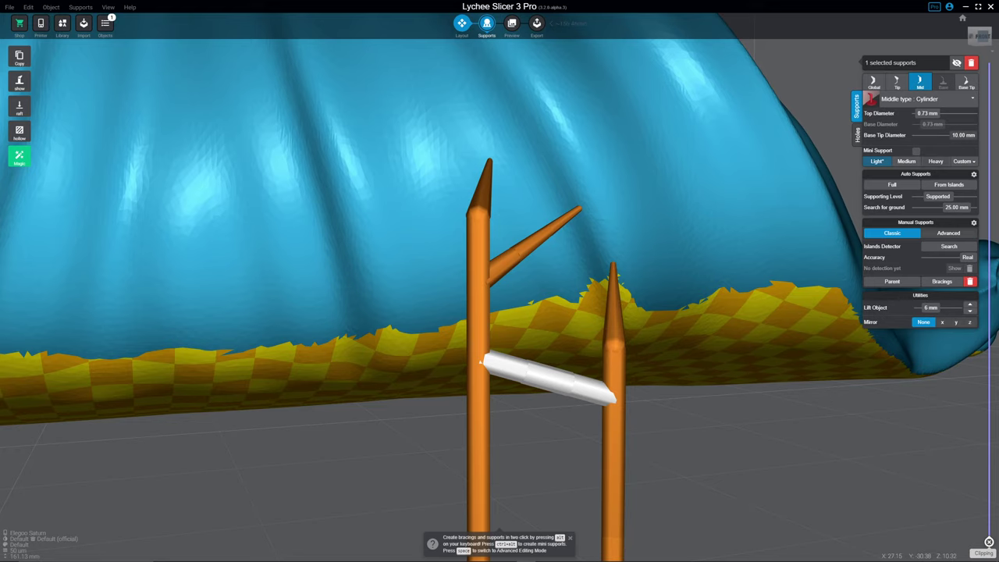
pyautogui.write('0.01')
pyautogui.press('Return')
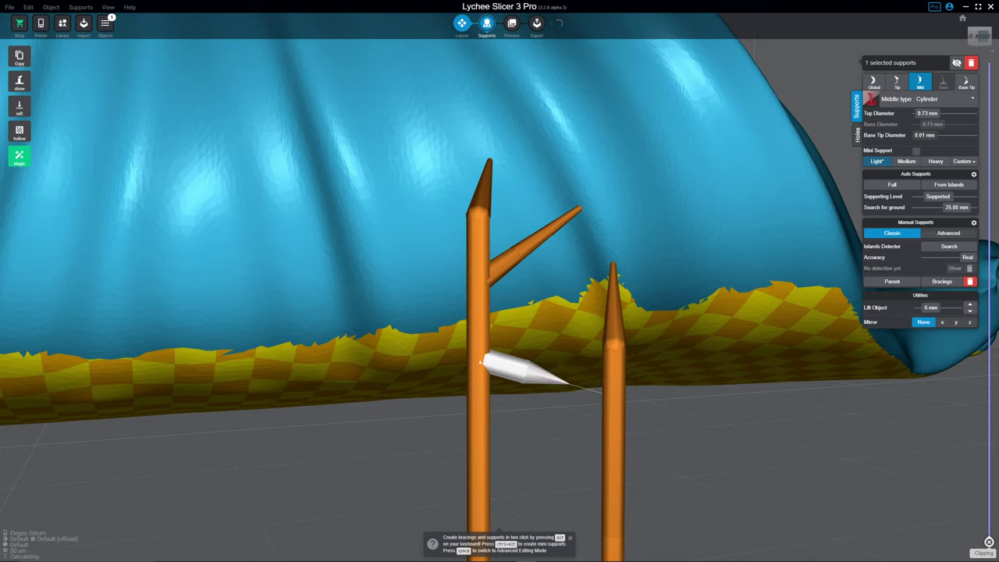
# - Set the brace's base tip back to 0.73 mm and inspect the uniform cylinder
pyautogui.write('2.25')
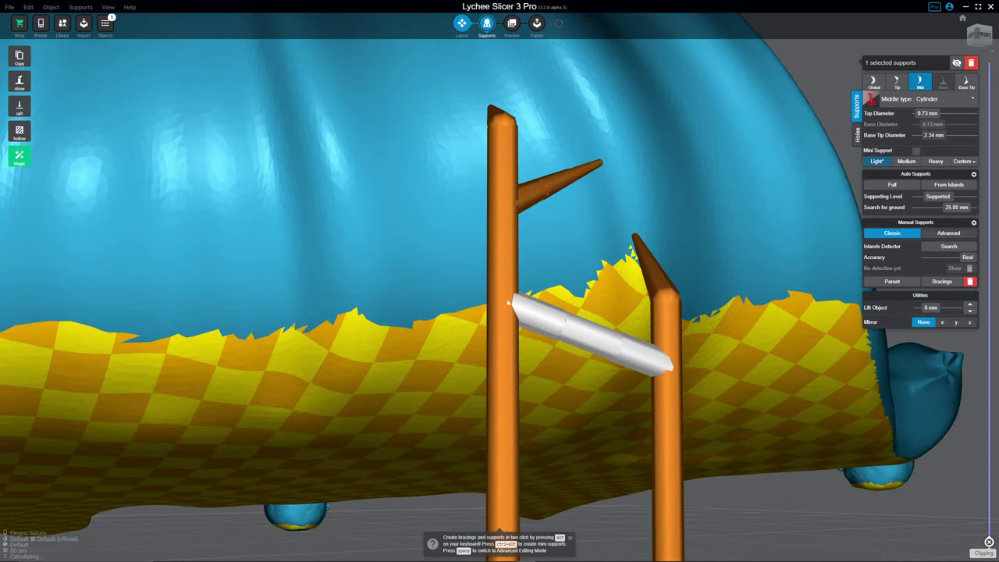
pyautogui.write('0.99')
pyautogui.write('0.01')
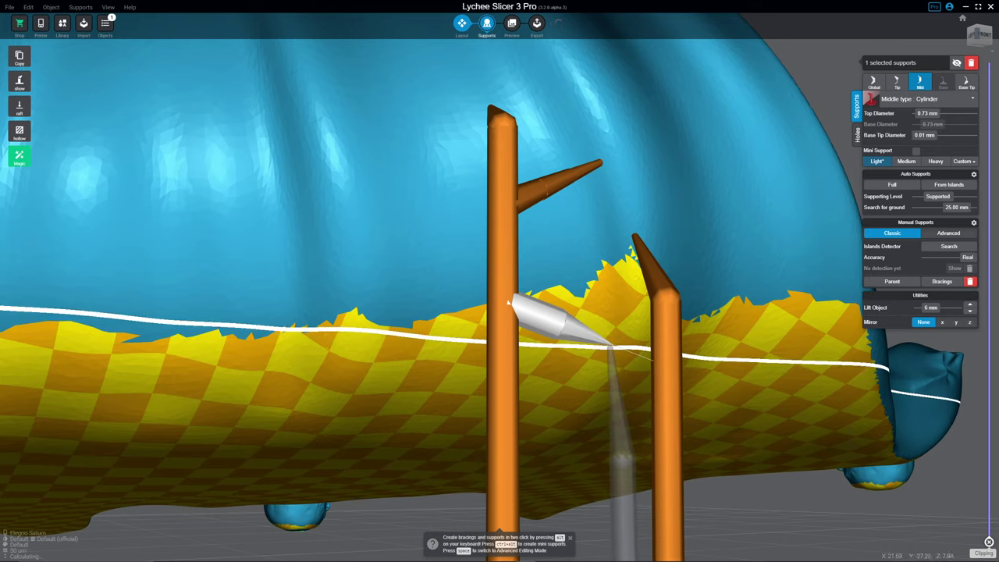
pyautogui.write('0.73')
pyautogui.moveTo(546, 437); pyautogui.dragTo(484, 421)
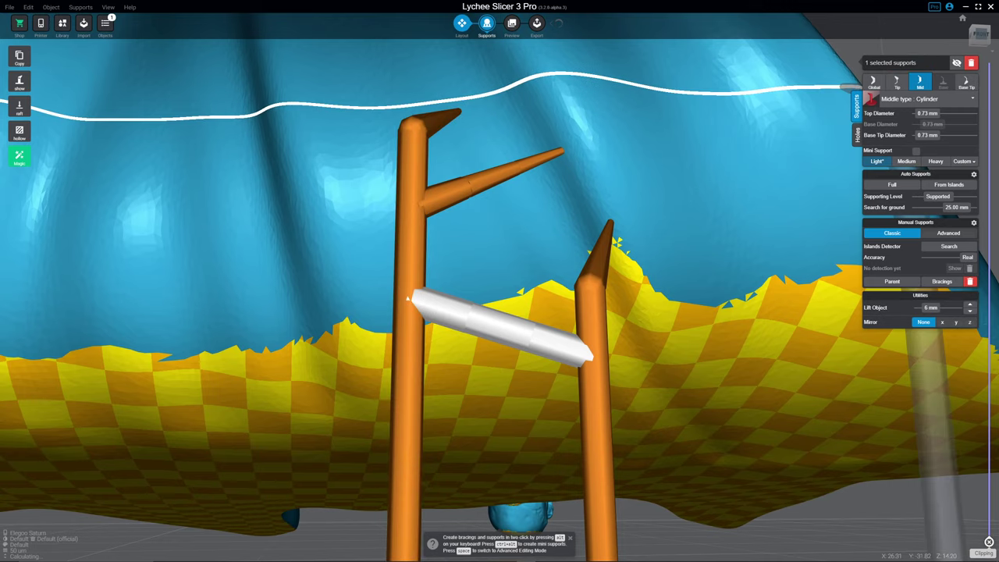
pyautogui.moveTo(499, 312); pyautogui.dragTo(547, 335)
pyautogui.moveTo(479, 388); pyautogui.dragTo(406, 328)
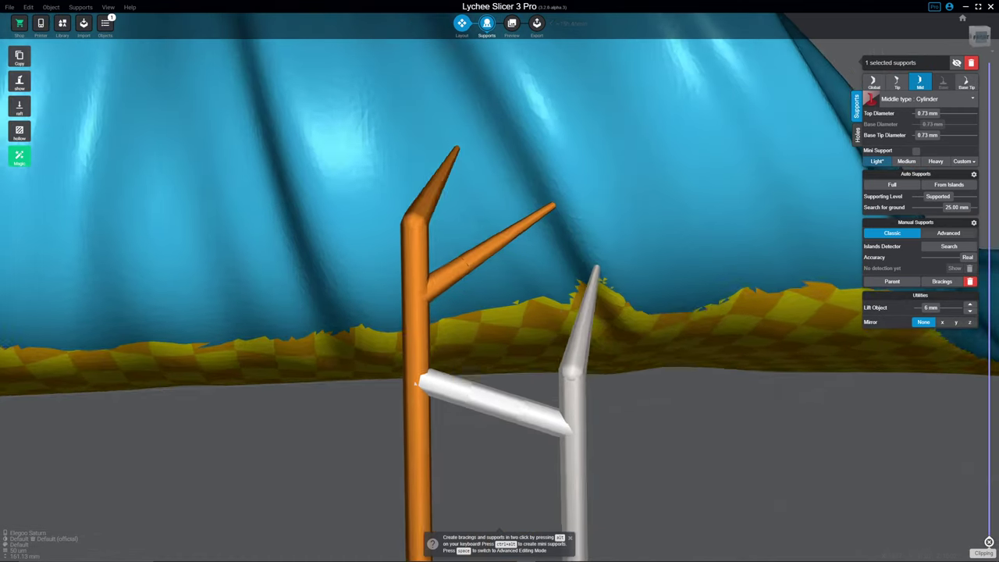
pyautogui.moveTo(499, 312); pyautogui.dragTo(593, 327)
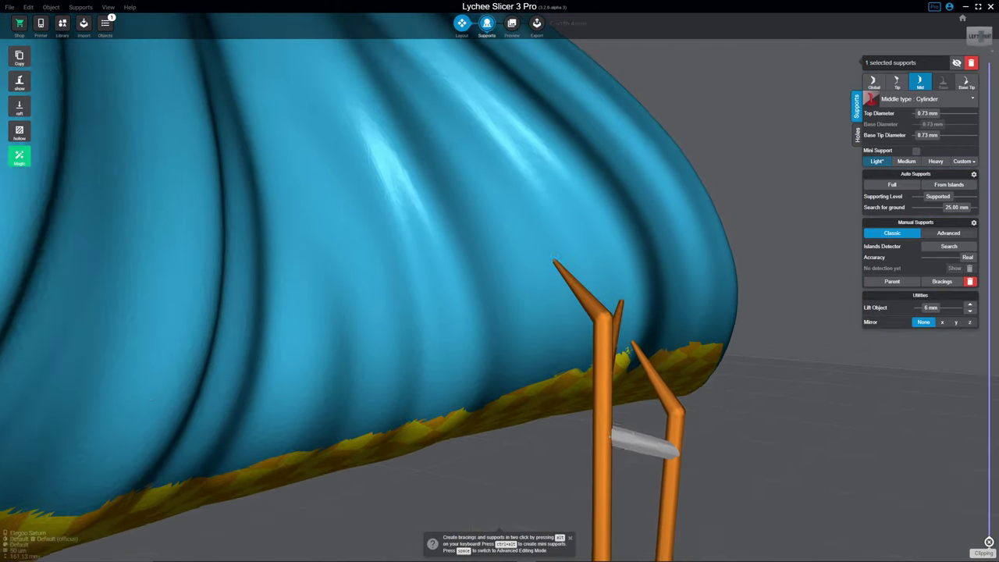
pyautogui.moveTo(554, 259)
pyautogui.mouseDown()
pyautogui.moveTo(558, 291)
pyautogui.moveTo(502, 249)
pyautogui.mouseUp()
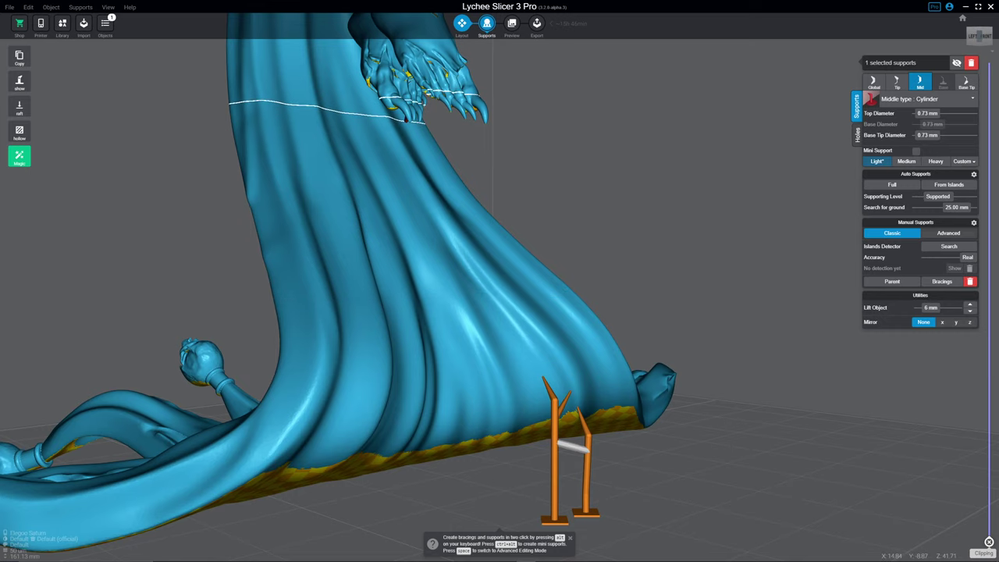
# - Add a support under the claw tip, then enter Advanced Editing Mode with Space
pyautogui.click(406, 124)
pyautogui.moveTo(499, 234); pyautogui.dragTo(593, 203)
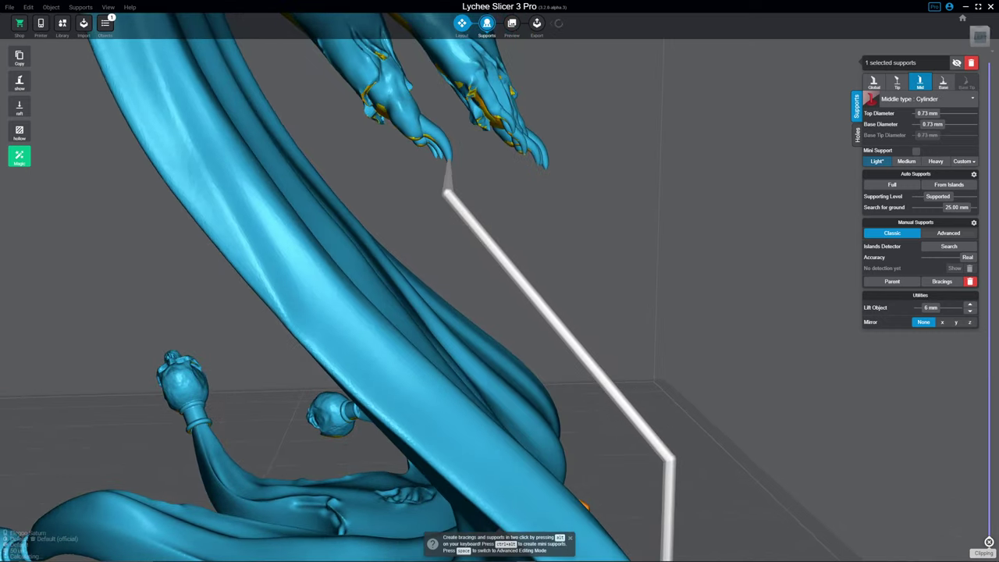
pyautogui.moveTo(499, 234); pyautogui.dragTo(500, 281)
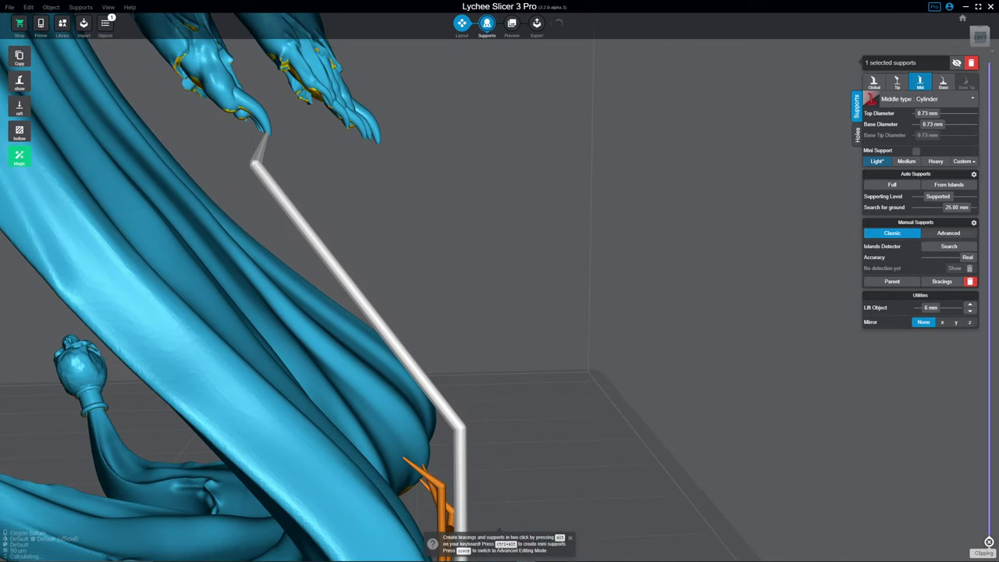
pyautogui.press('space')
# - Select the support's middle section and set its top diameter to 1.50 mm
pyautogui.click(342, 292)
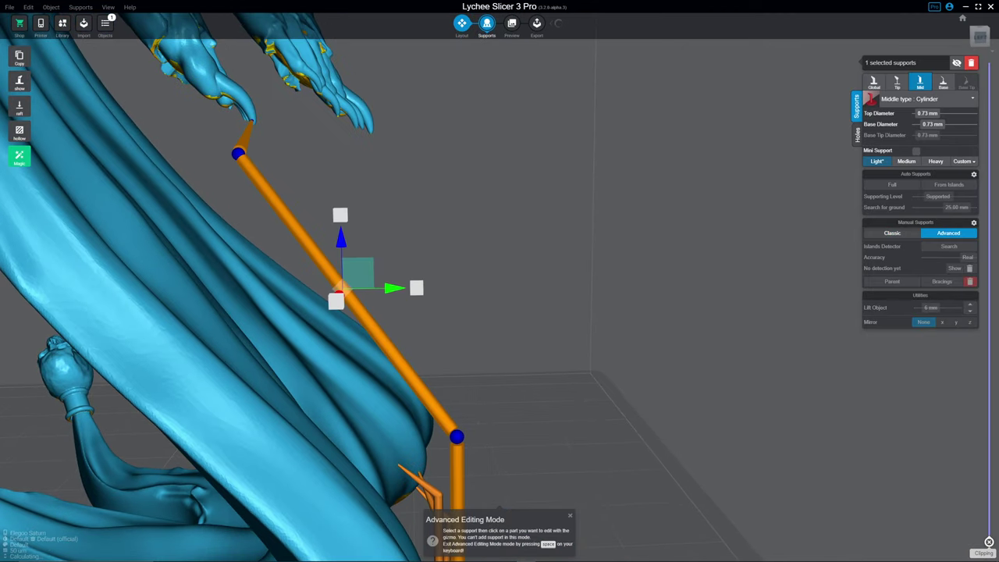
pyautogui.write('4.22')
pyautogui.press('Return')
pyautogui.write('2.38')
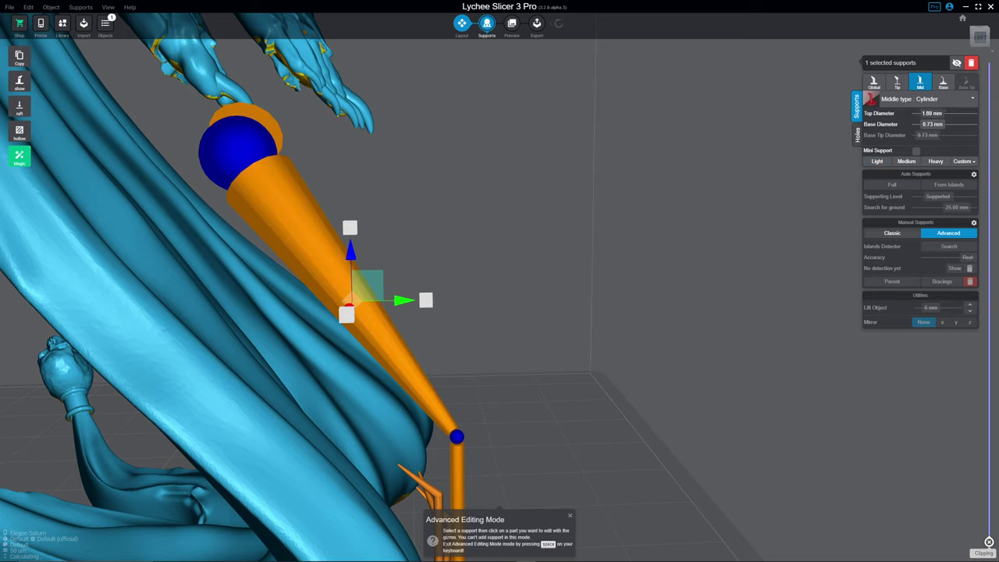
pyautogui.write('1.22')
pyautogui.press('Return')
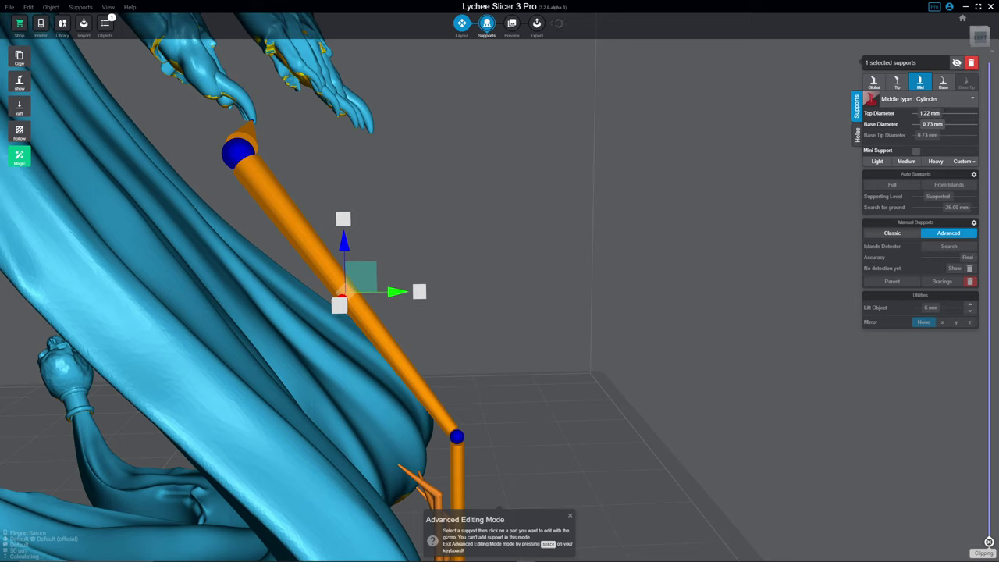
pyautogui.write('1.12')
pyautogui.press('Return')
pyautogui.write('2.28')
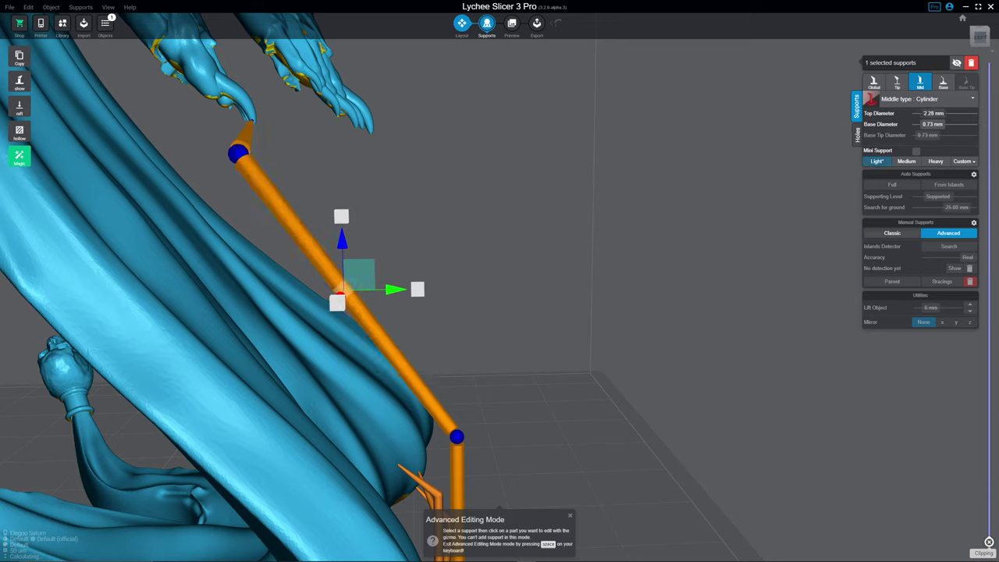
pyautogui.press('Return')
pyautogui.write('1.5')
pyautogui.press('Return')
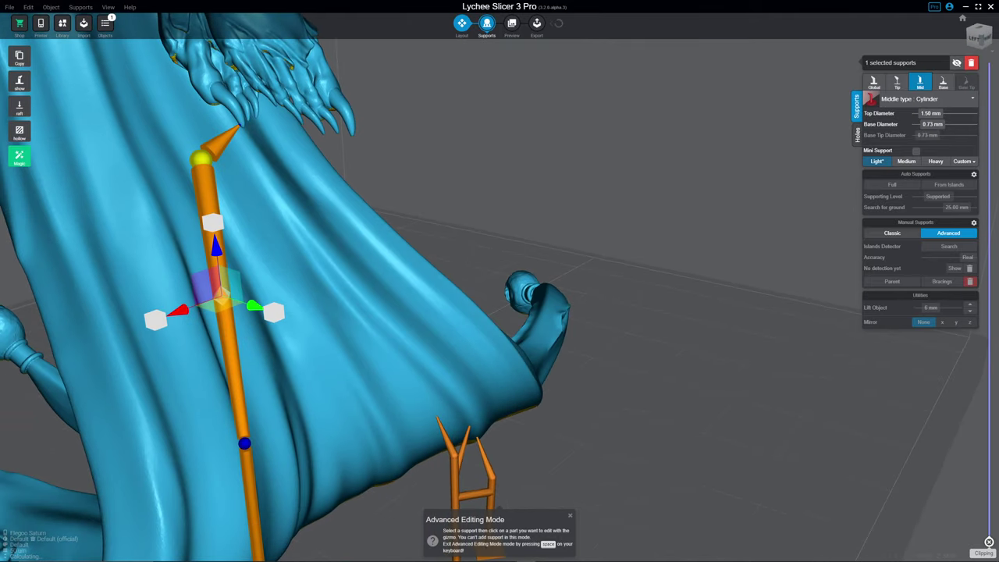
# - Set the middle section's base diameter to 1.30 mm, after trying 3.21 mm
pyautogui.write('3.21')
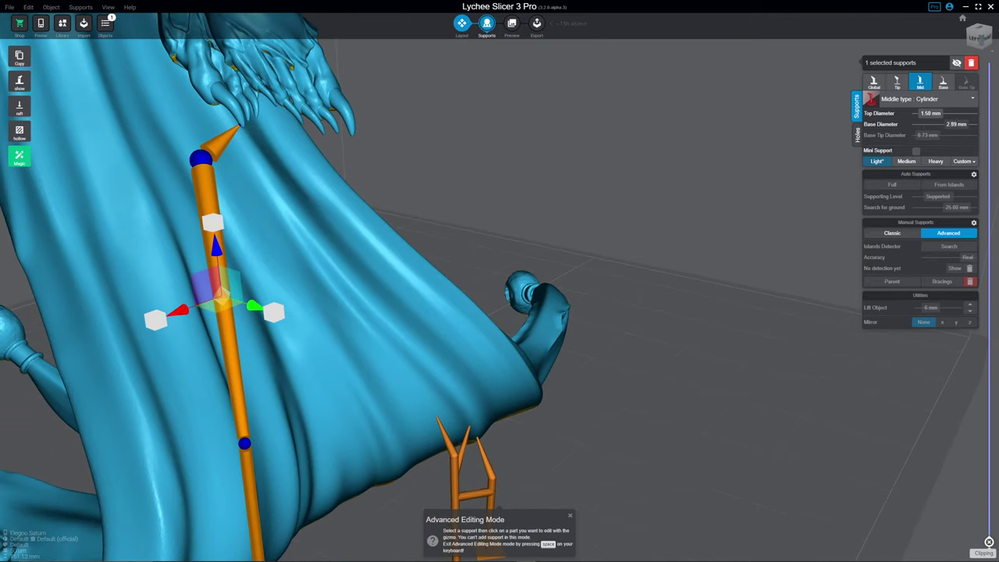
pyautogui.press('Return')
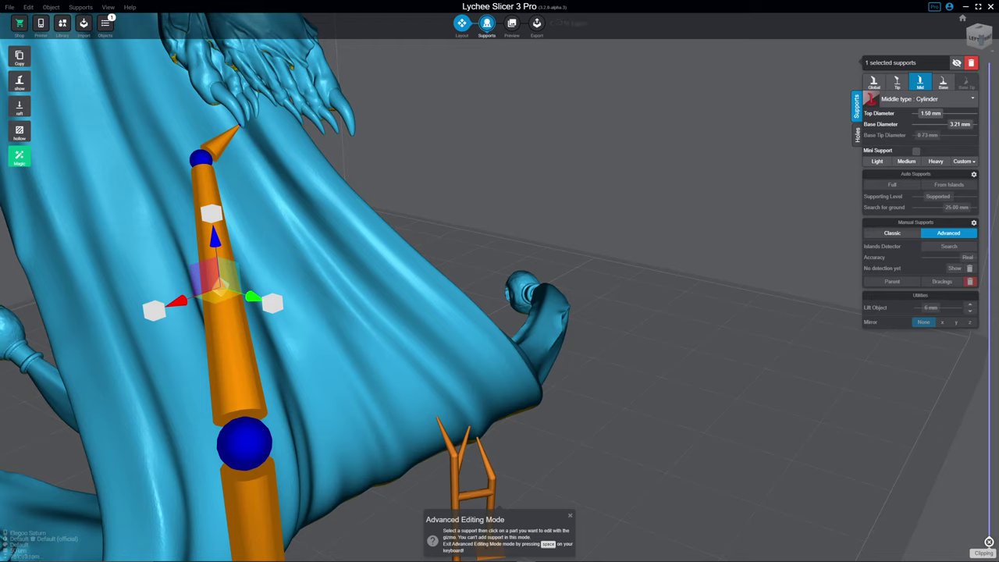
pyautogui.write('1.30')
pyautogui.press('Return')
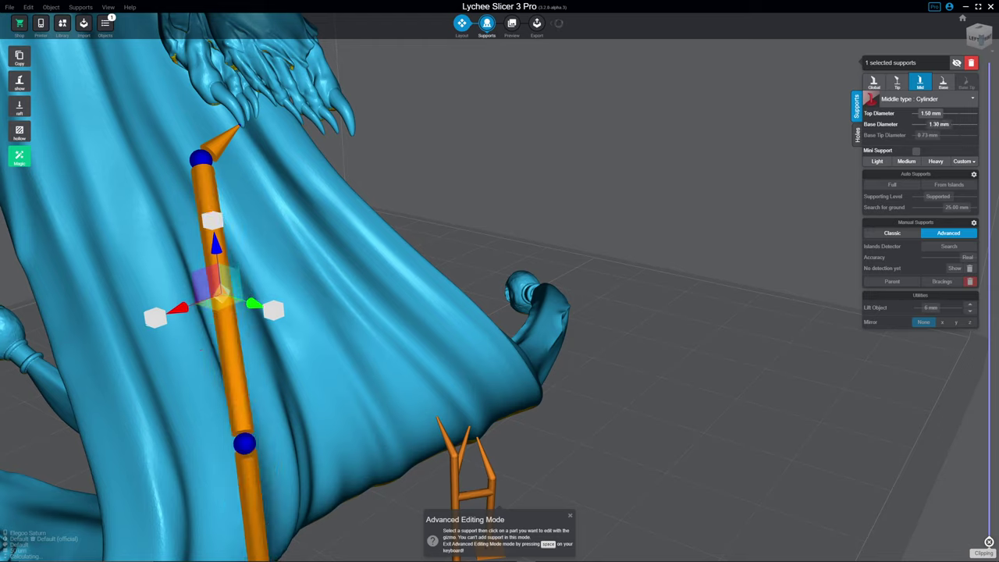
# - Set Tip length to 4.63 mm and Tip Diameter to 0.24 mm, after trying other values
pyautogui.click(897, 81)
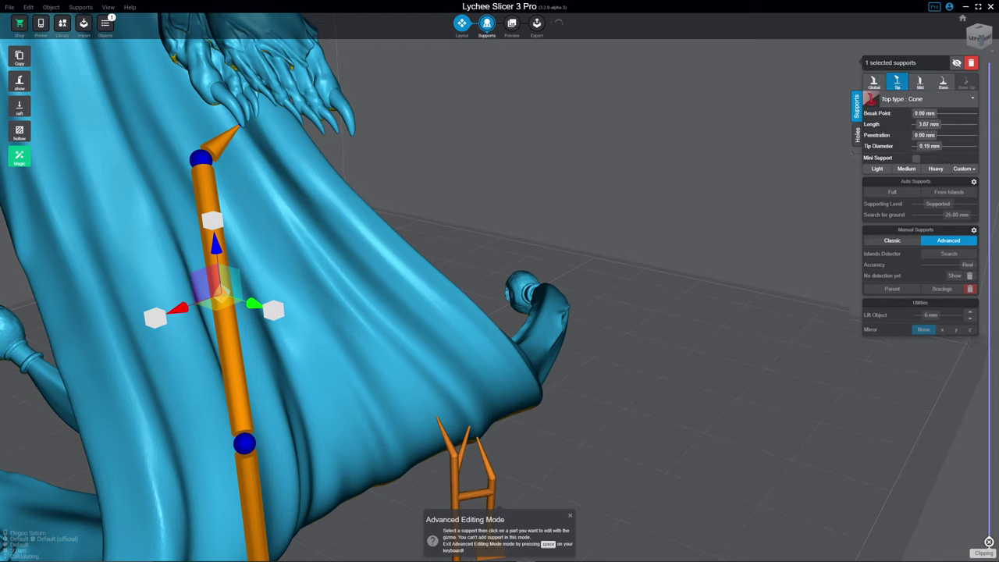
pyautogui.write('2.69')
pyautogui.press('Return')
pyautogui.write('2.01')
pyautogui.press('Return')
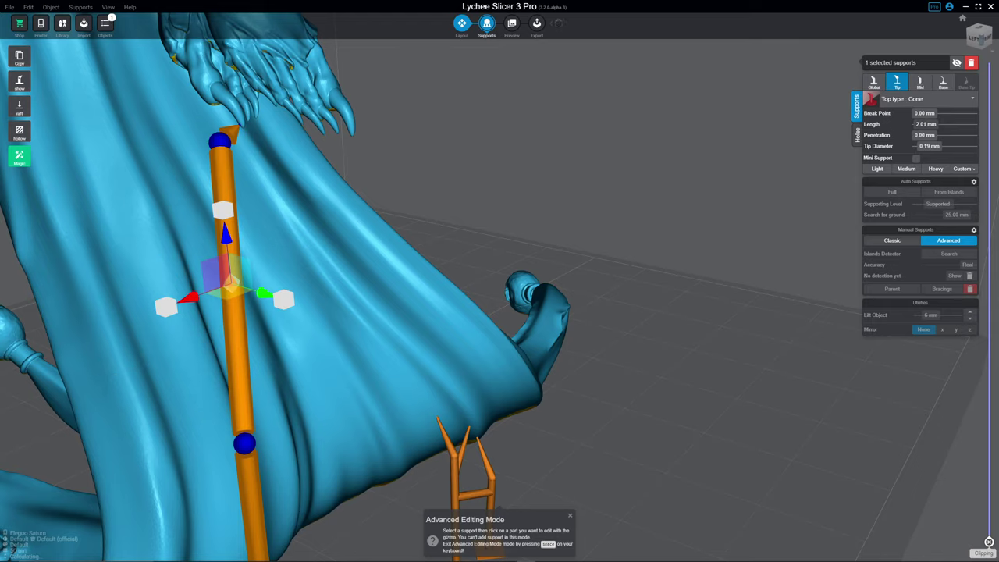
pyautogui.write('4.63')
pyautogui.press('Return')
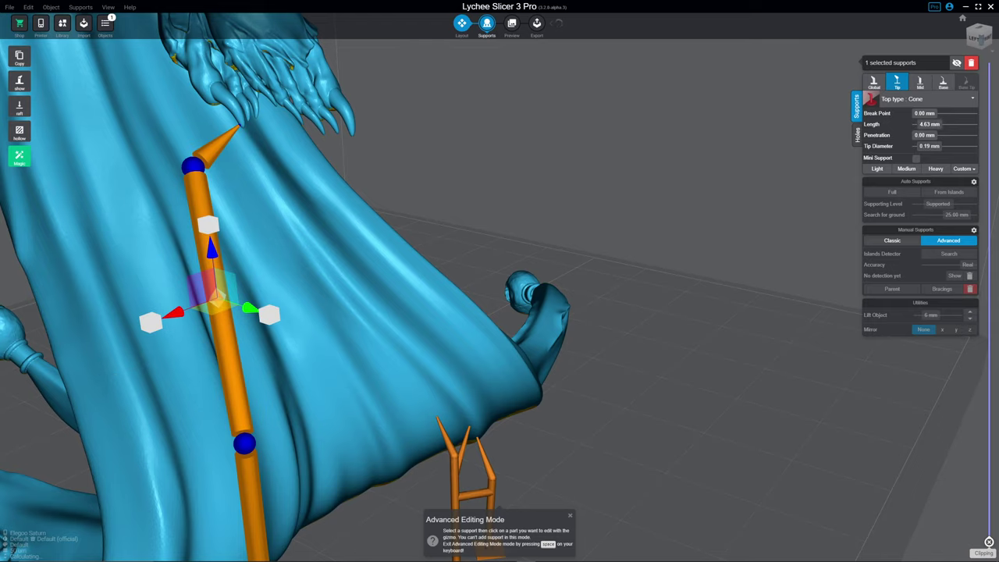
pyautogui.write('0.6')
pyautogui.press('Return')
pyautogui.write('0.24')
pyautogui.press('Return')
# - Set the support's base thickness to 0.60 mm, undoing a trial Join Cone change
pyautogui.click(919, 82)
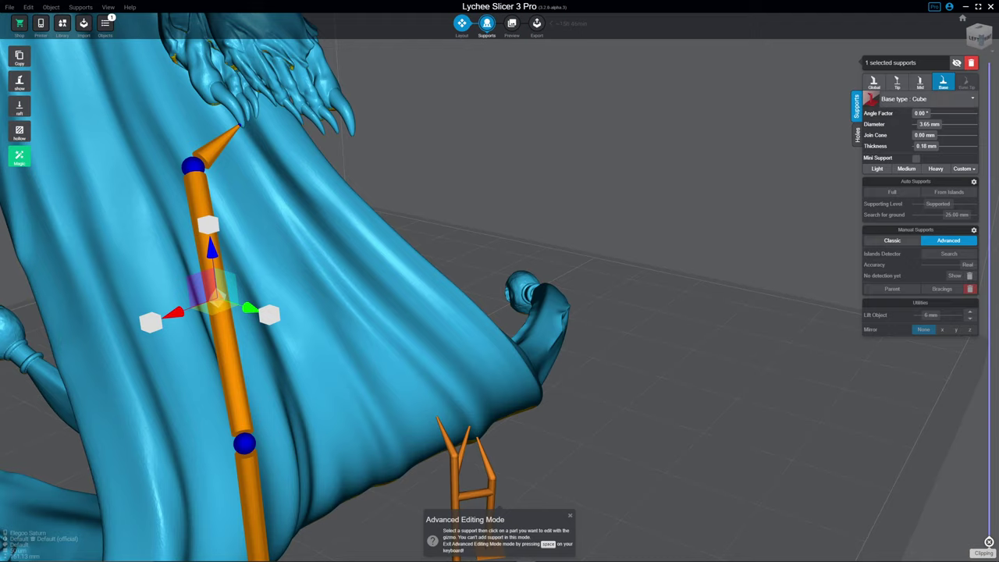
pyautogui.moveTo(235, 156); pyautogui.dragTo(397, 108)
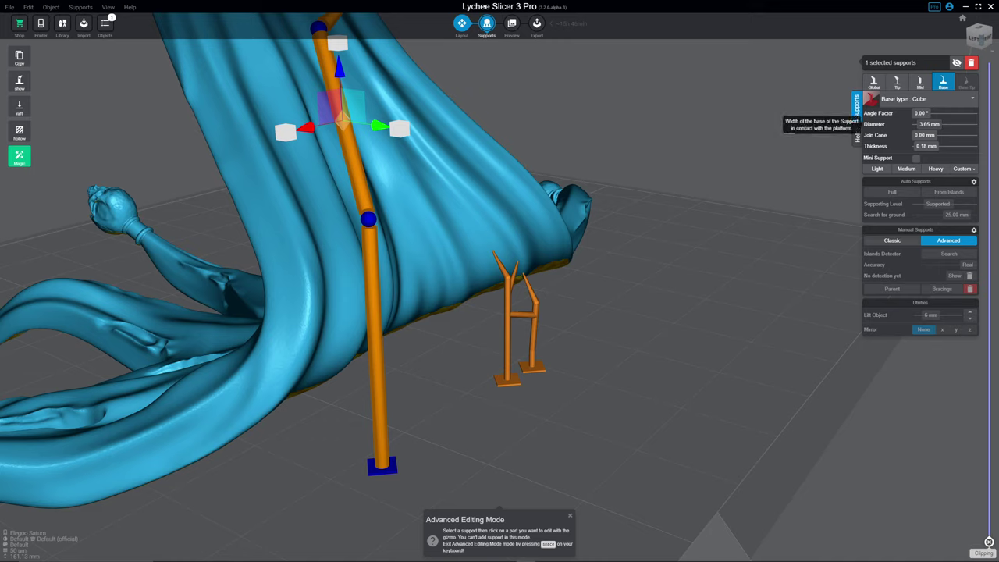
pyautogui.write('1.12')
pyautogui.press('Return')
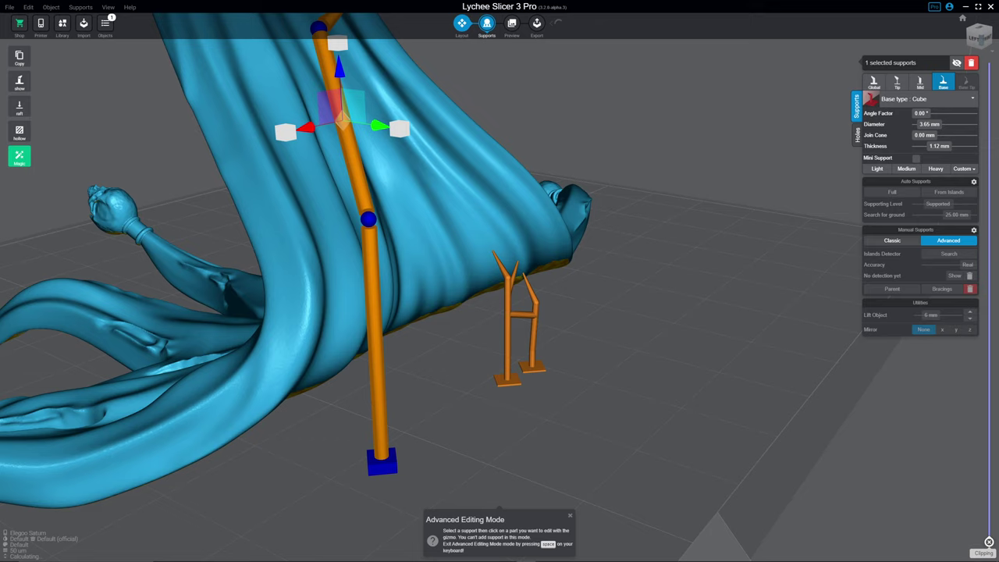
pyautogui.write('0.6')
pyautogui.press('Return')
pyautogui.write('3.1')
pyautogui.press('Return')
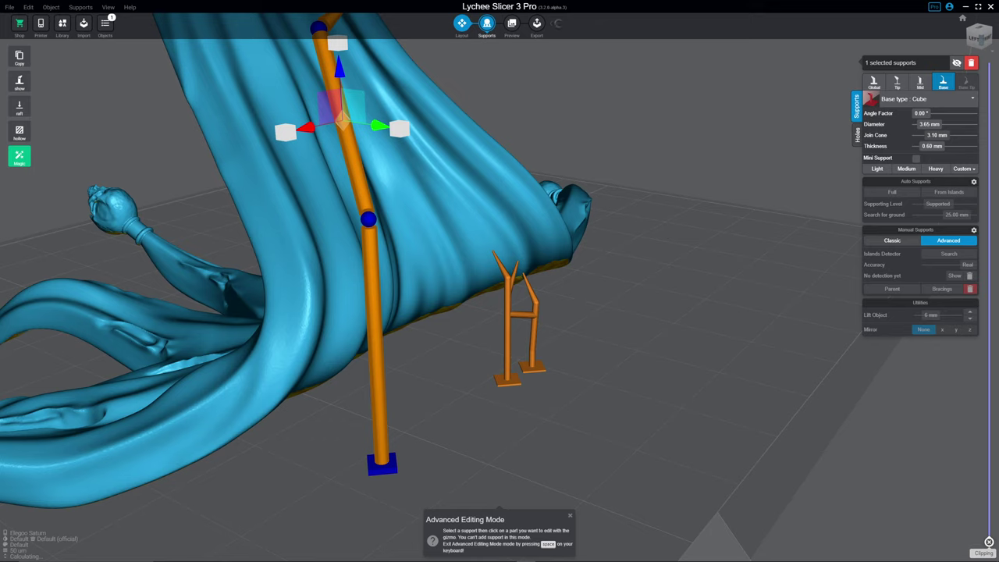
pyautogui.hotkey('ctrl', 'z')
# - Widen the base diameter to 18.78 mm
pyautogui.write('13.5')
pyautogui.press('Return')
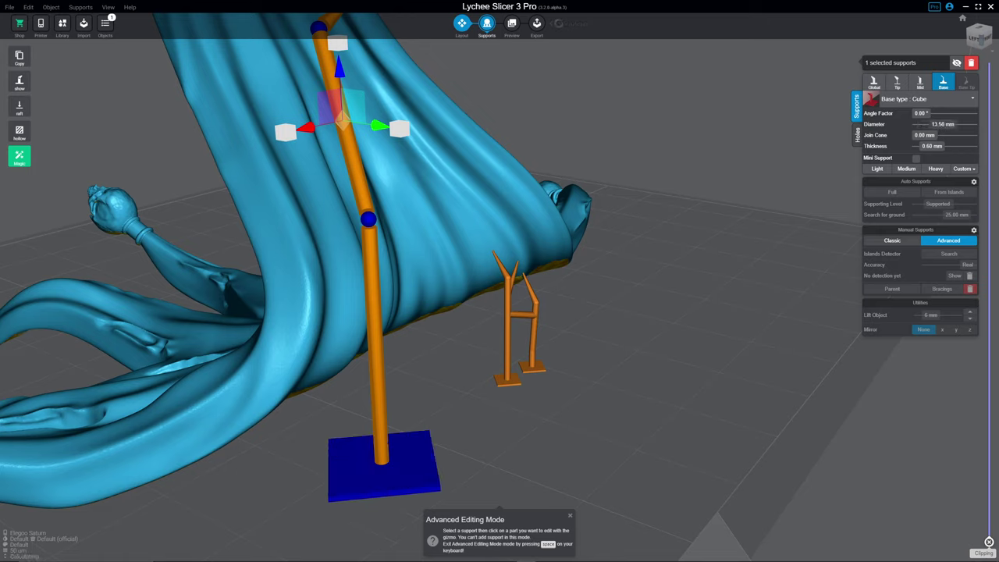
pyautogui.write('11.94')
pyautogui.press('Return')
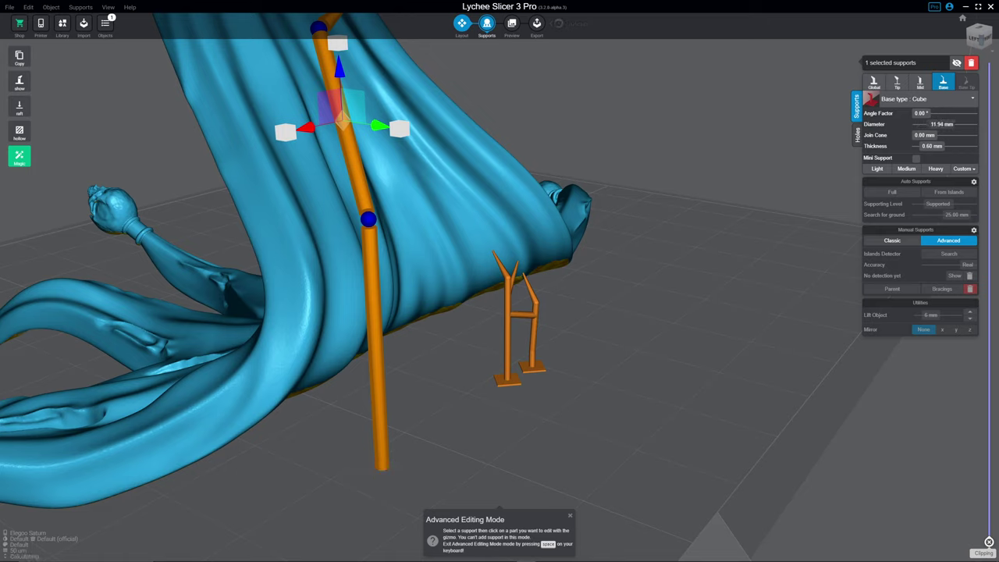
pyautogui.write('18.78')
pyautogui.press('Return')
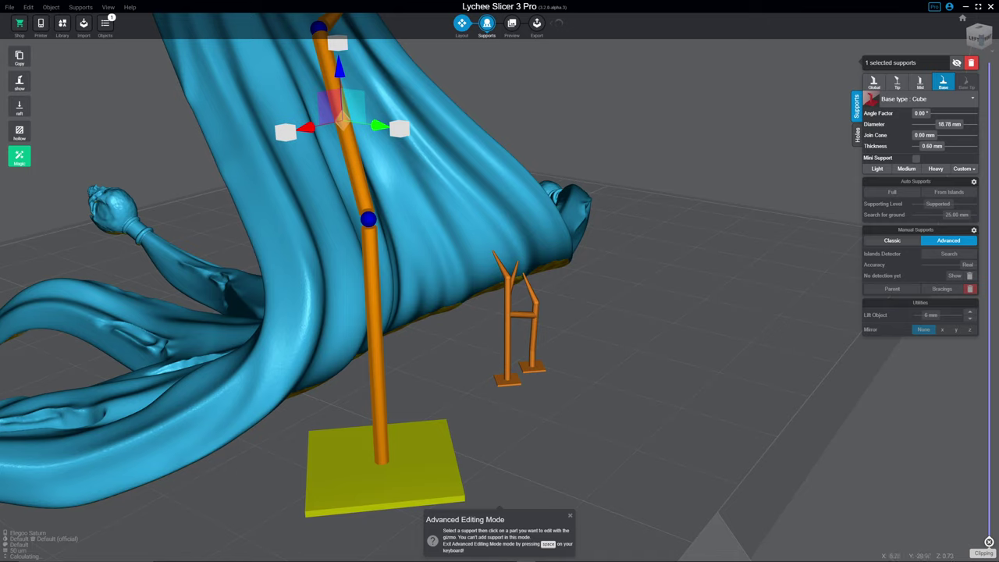
# - Set the base angle factor to 40.95° and inspect the base plate from below
pyautogui.write('9.71')
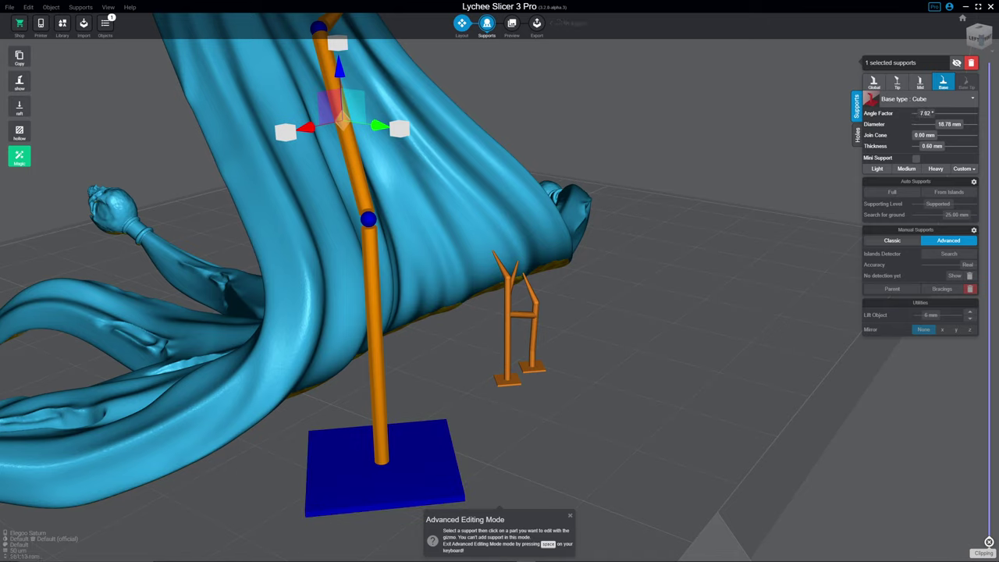
pyautogui.press('Return')
pyautogui.moveTo(397, 108); pyautogui.dragTo(437, 78, button='middle')
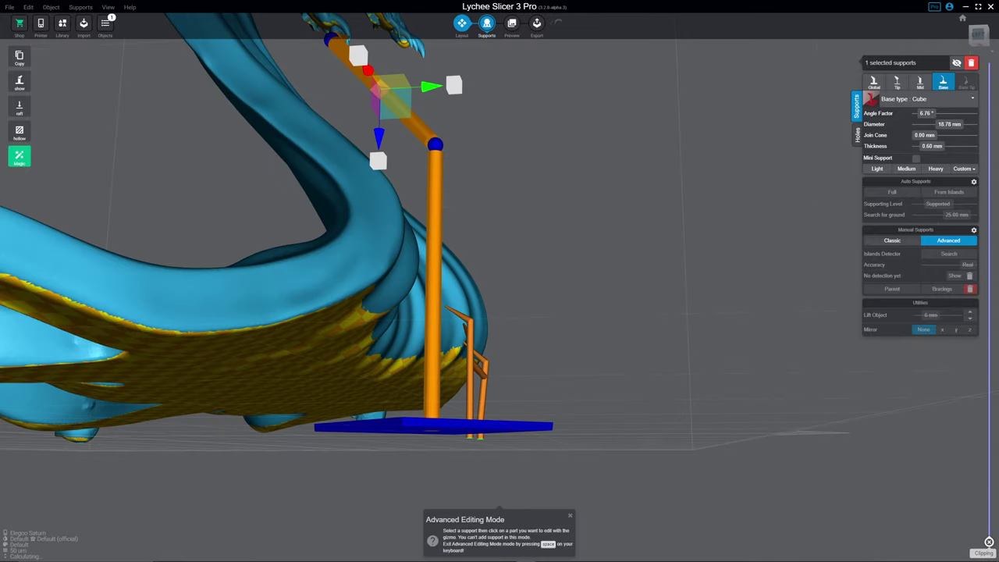
pyautogui.write('40.95')
pyautogui.press('Return')
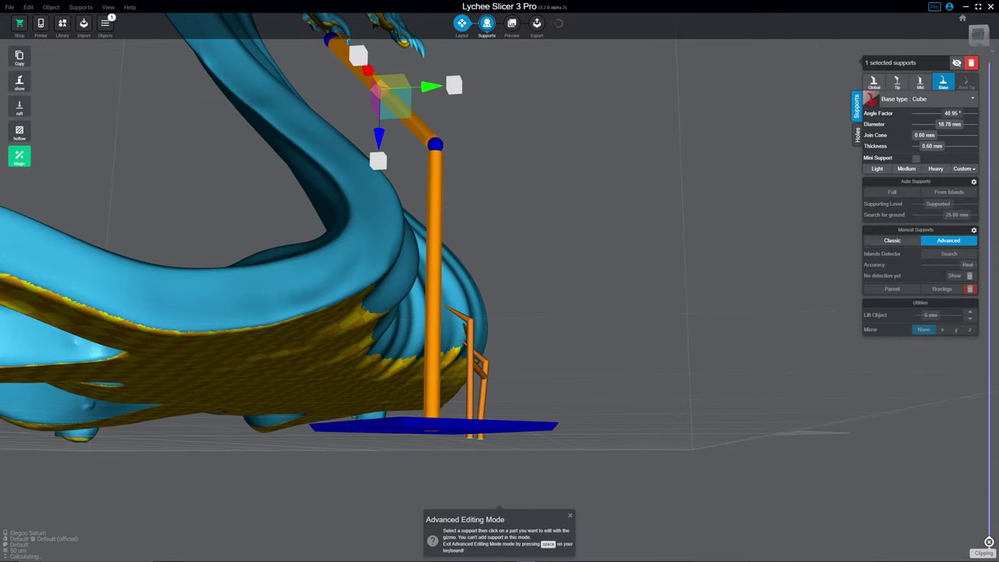
pyautogui.moveTo(468, 281)
pyautogui.mouseDown(button='middle')
pyautogui.moveTo(500, 258)
pyautogui.moveTo(468, 203)
pyautogui.moveTo(484, 195)
pyautogui.mouseUp(button='middle')
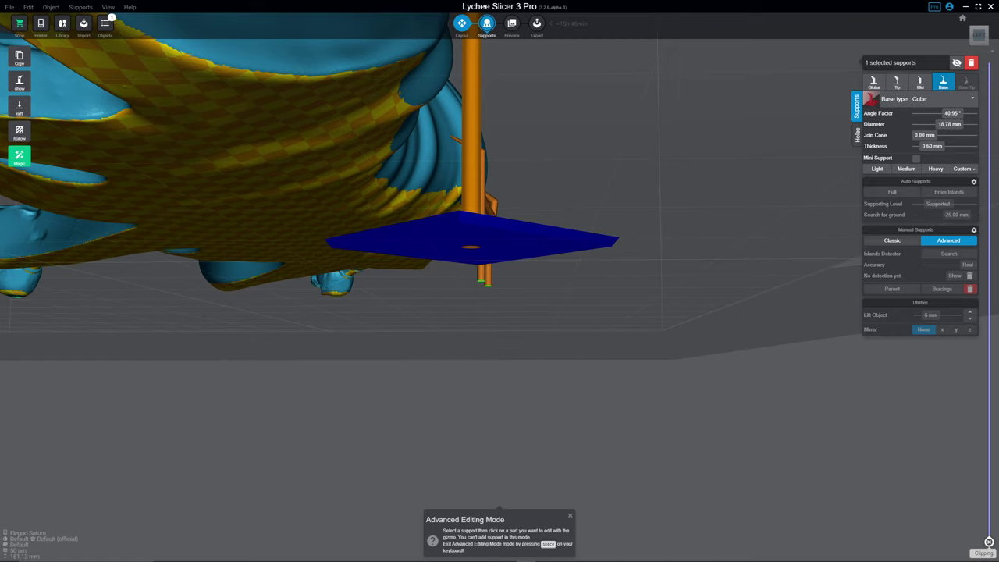
pyautogui.moveTo(484, 195)
pyautogui.mouseDown(button='middle')
pyautogui.moveTo(452, 180)
pyautogui.moveTo(422, 203)
pyautogui.moveTo(341, 42)
pyautogui.moveTo(328, 47)
pyautogui.mouseUp(button='middle')
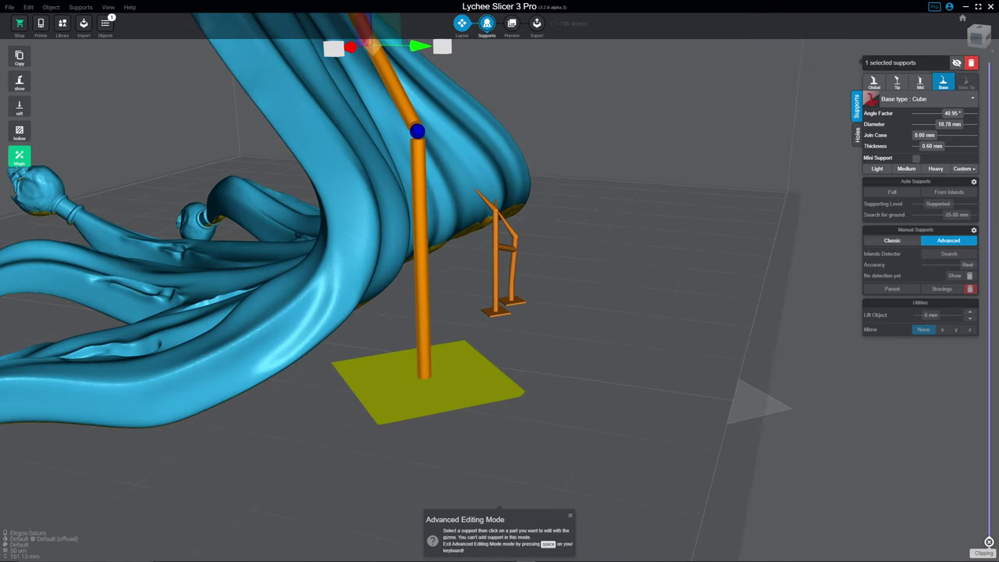
# - Select the kinked support and move its tip onto the foot's claw
pyautogui.click(437, 387)
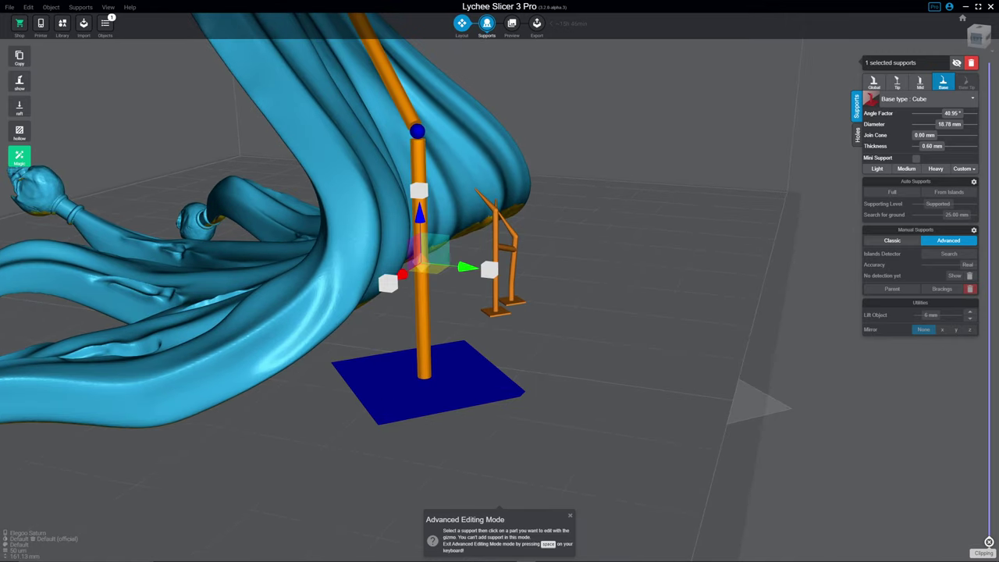
pyautogui.moveTo(386, 264); pyautogui.dragTo(546, 273, button='middle')
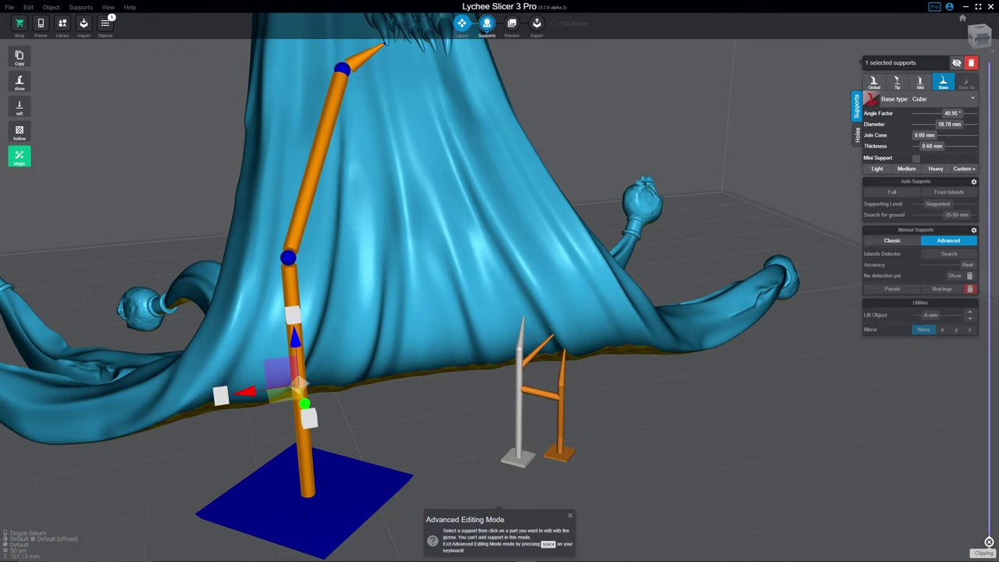
pyautogui.click(539, 347)
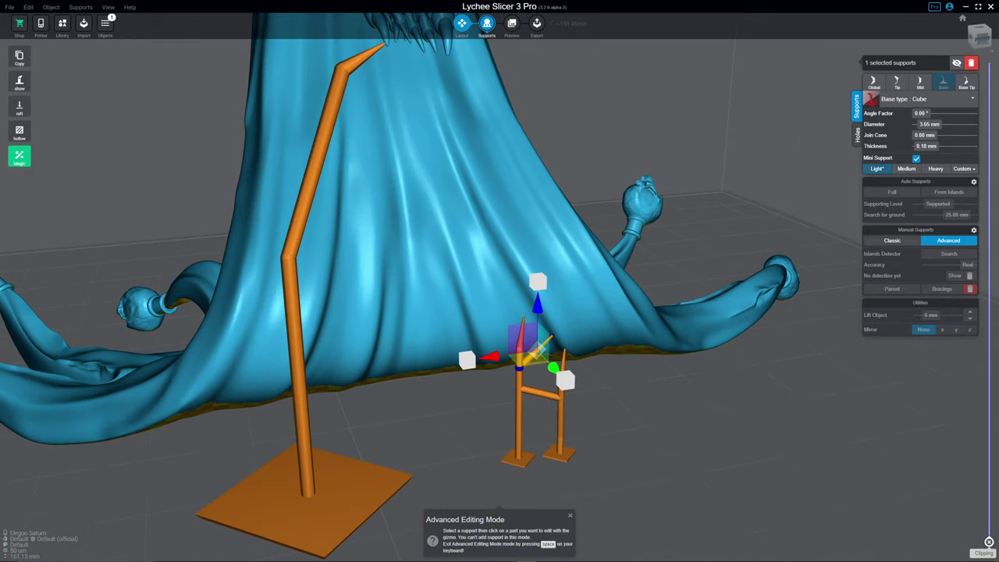
pyautogui.moveTo(539, 348); pyautogui.dragTo(555, 265, button='middle')
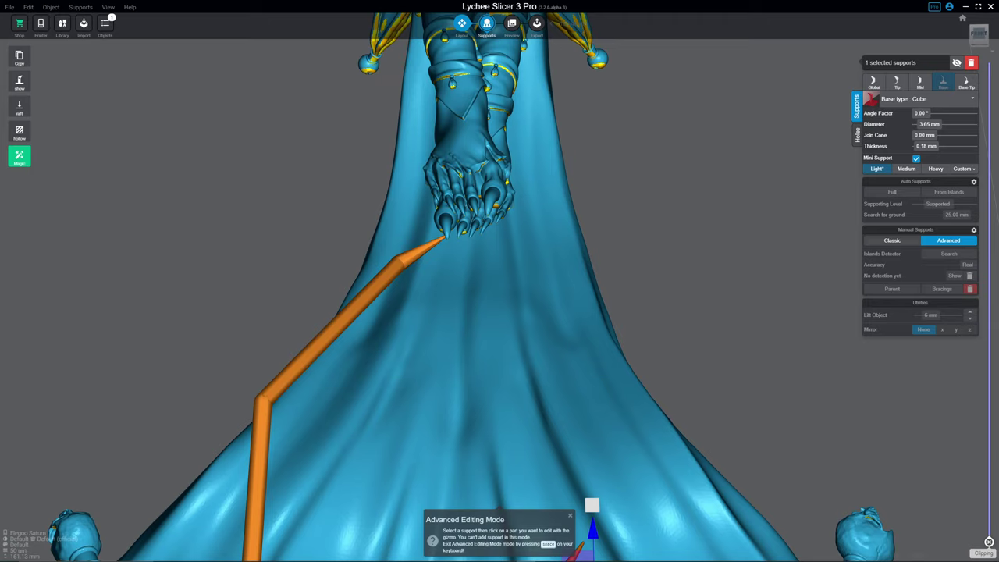
pyautogui.click(418, 253)
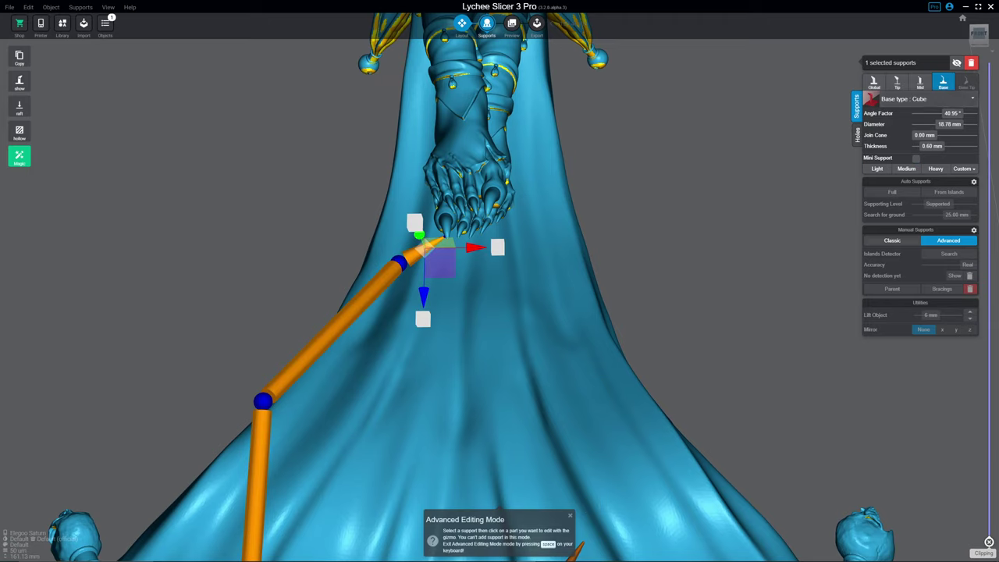
pyautogui.moveTo(425, 248); pyautogui.dragTo(443, 236)
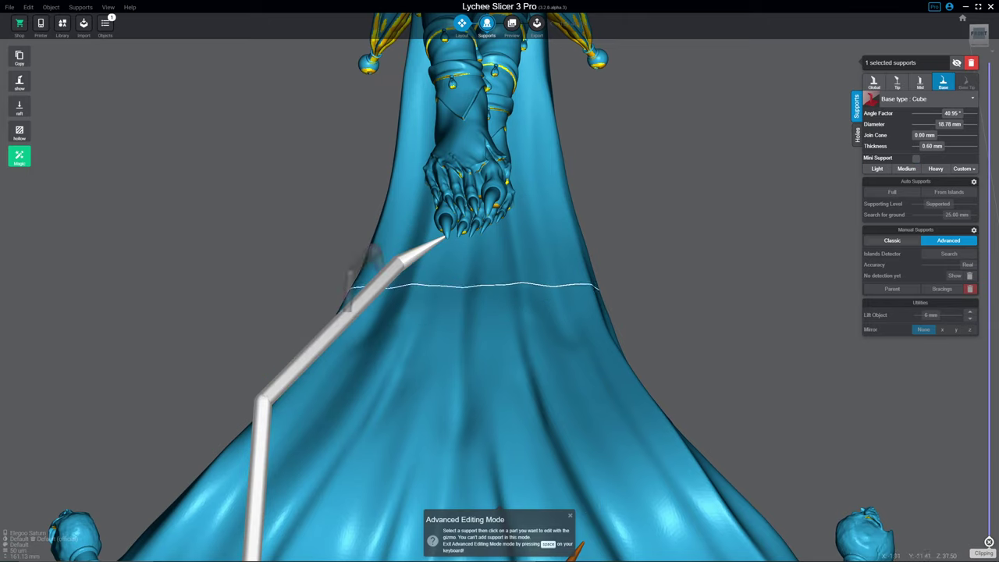
pyautogui.click(443, 236)
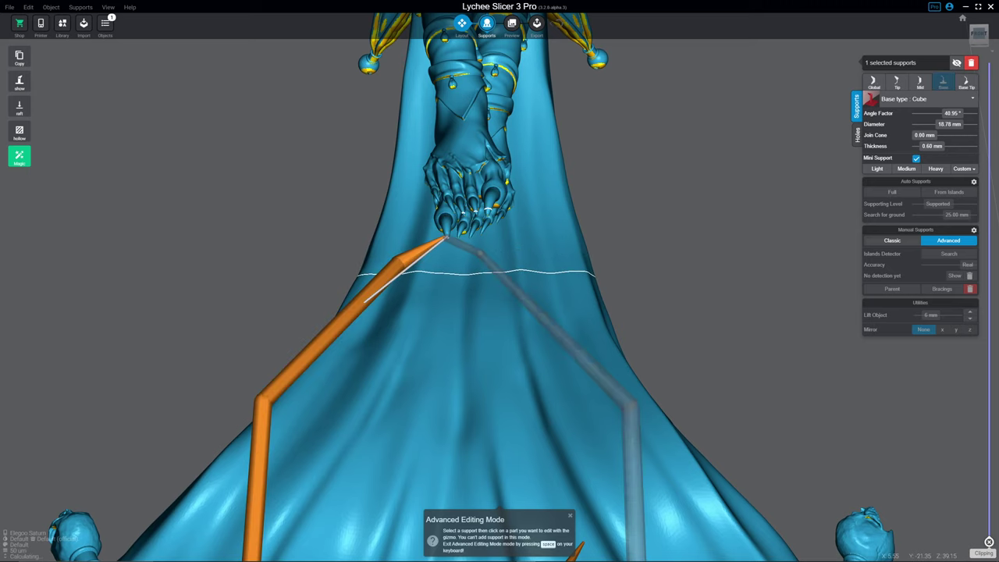
pyautogui.moveTo(444, 236); pyautogui.dragTo(546, 257)
pyautogui.scroll(3, 367, 203)
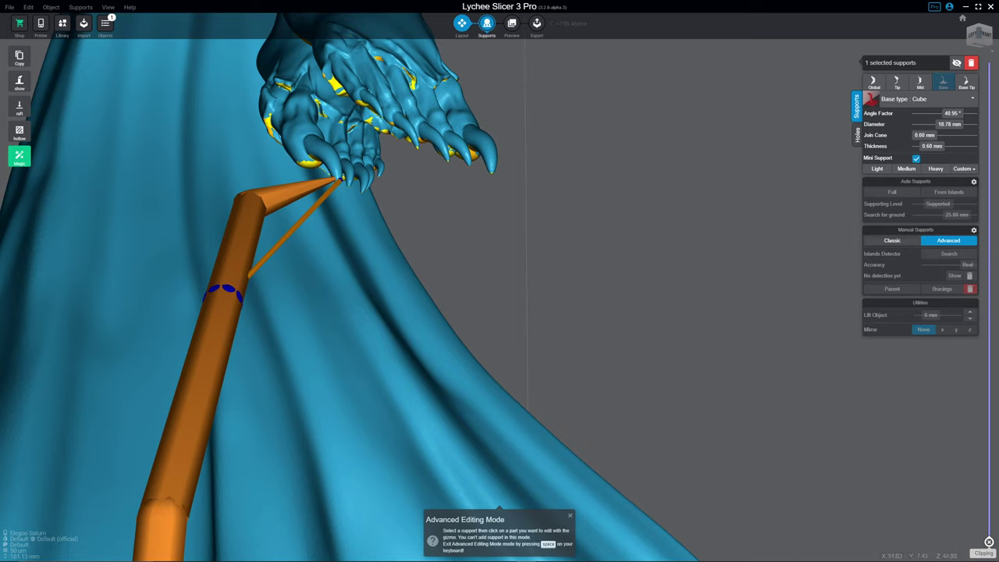
# - Widen the support's Base Tip diameter to 0.73 mm
pyautogui.click(966, 81)
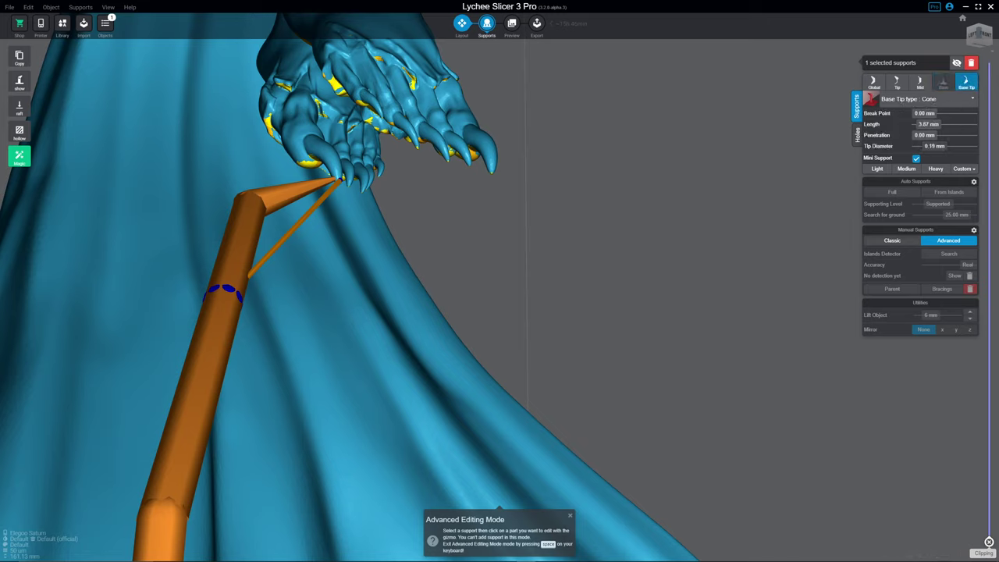
pyautogui.moveTo(934, 146); pyautogui.dragTo(965, 146)
pyautogui.moveTo(546, 312); pyautogui.dragTo(625, 312, button='right')
pyautogui.scroll(2, 499, 281)
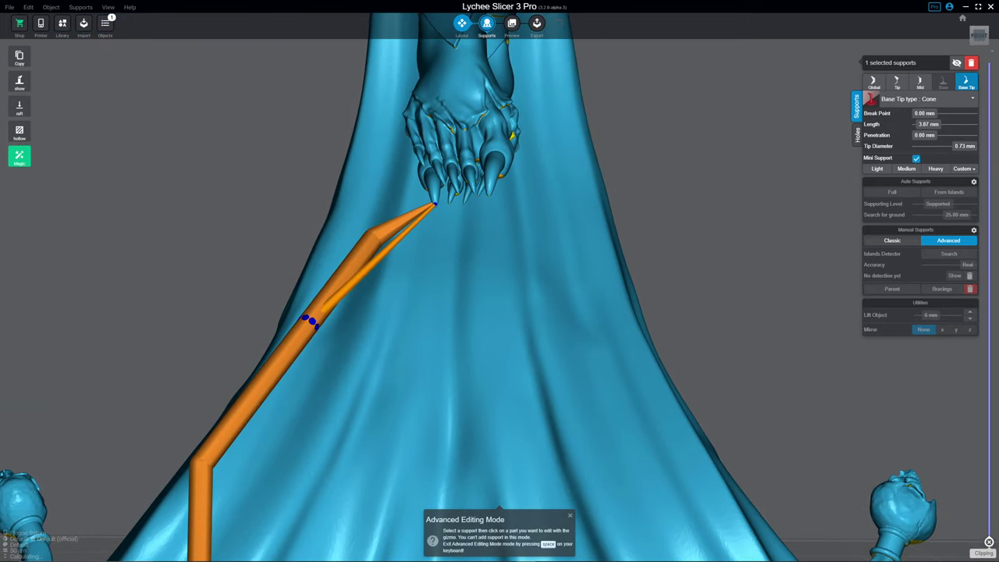
pyautogui.scroll(-2, 500, 281)
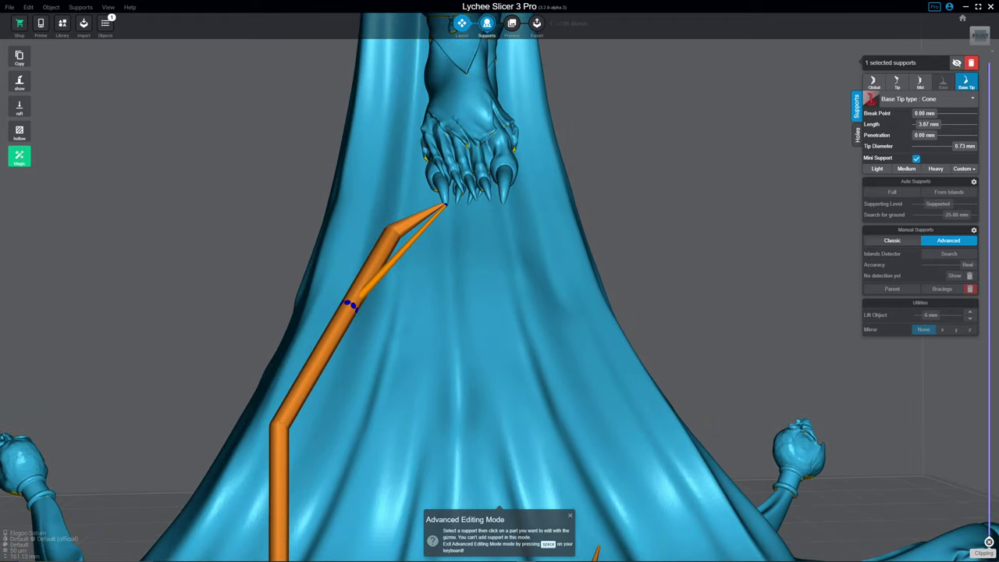